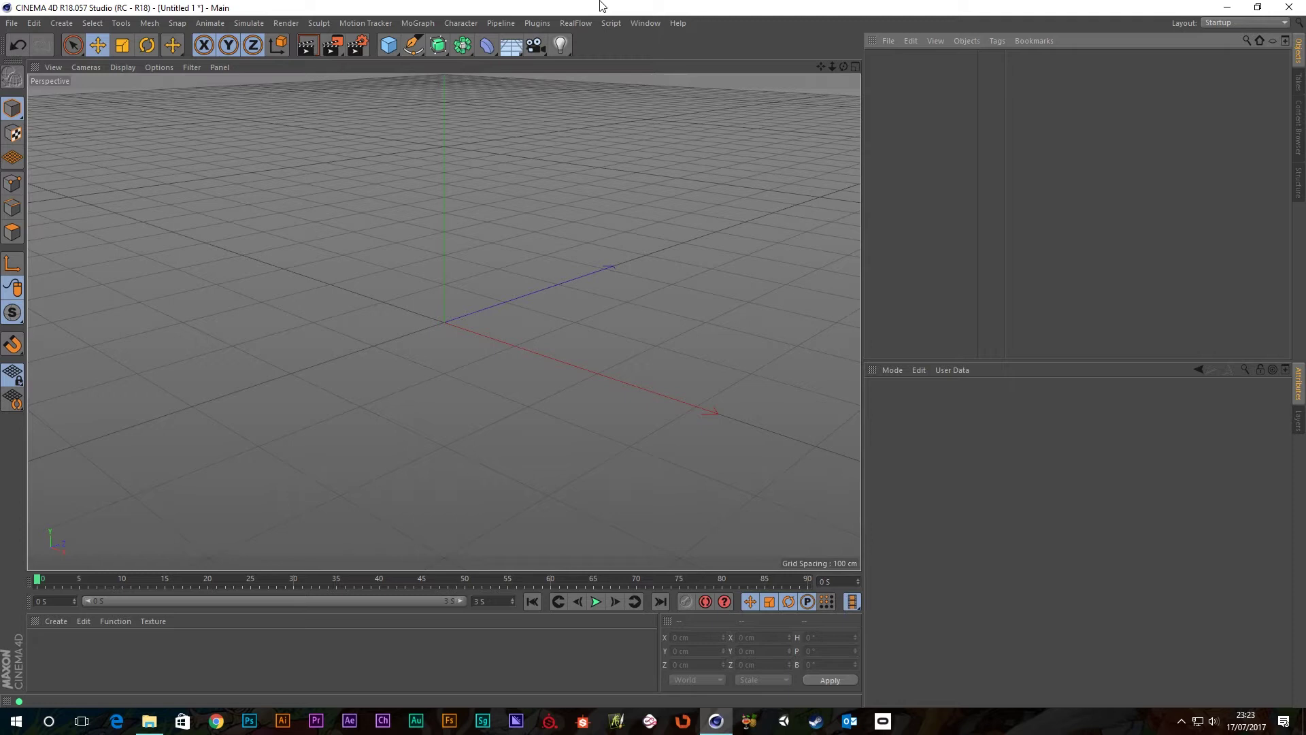
# Step: Create a RealFlow scene with a sphere emitter and fluid
pyautogui.click(576, 22)
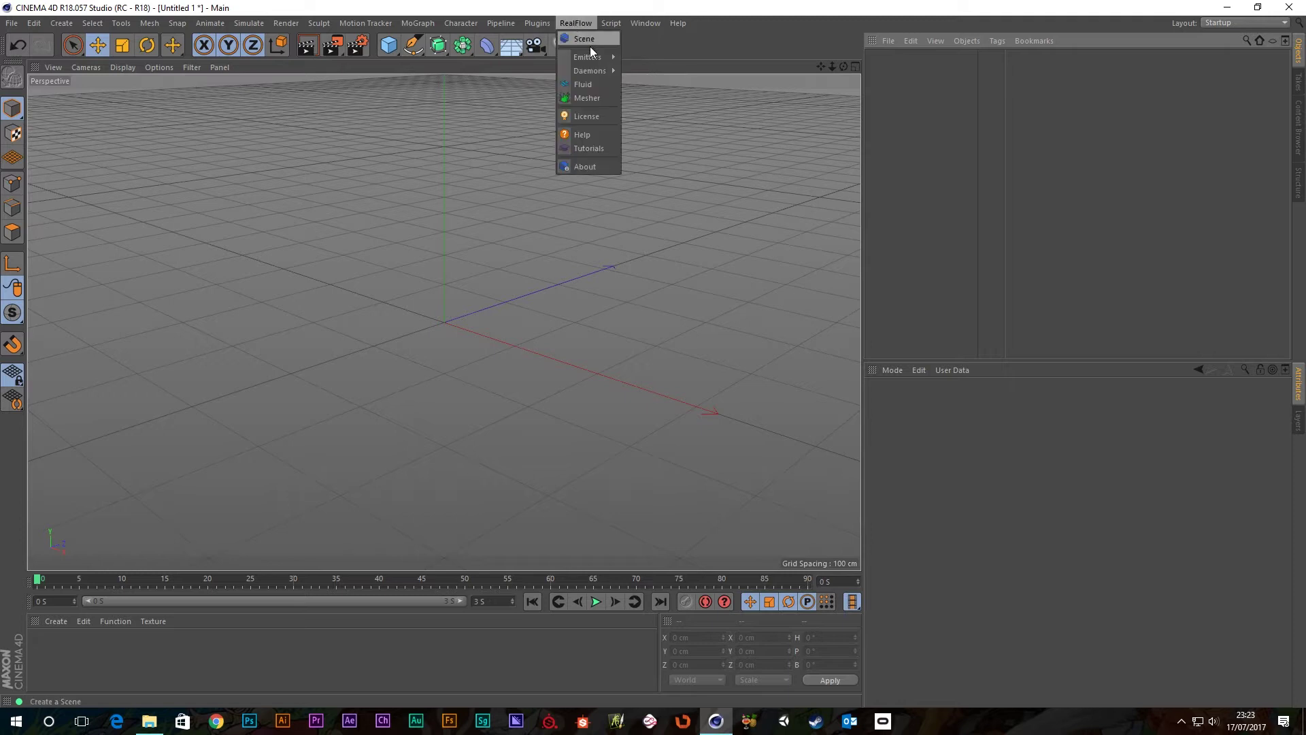
pyautogui.moveTo(602, 58)
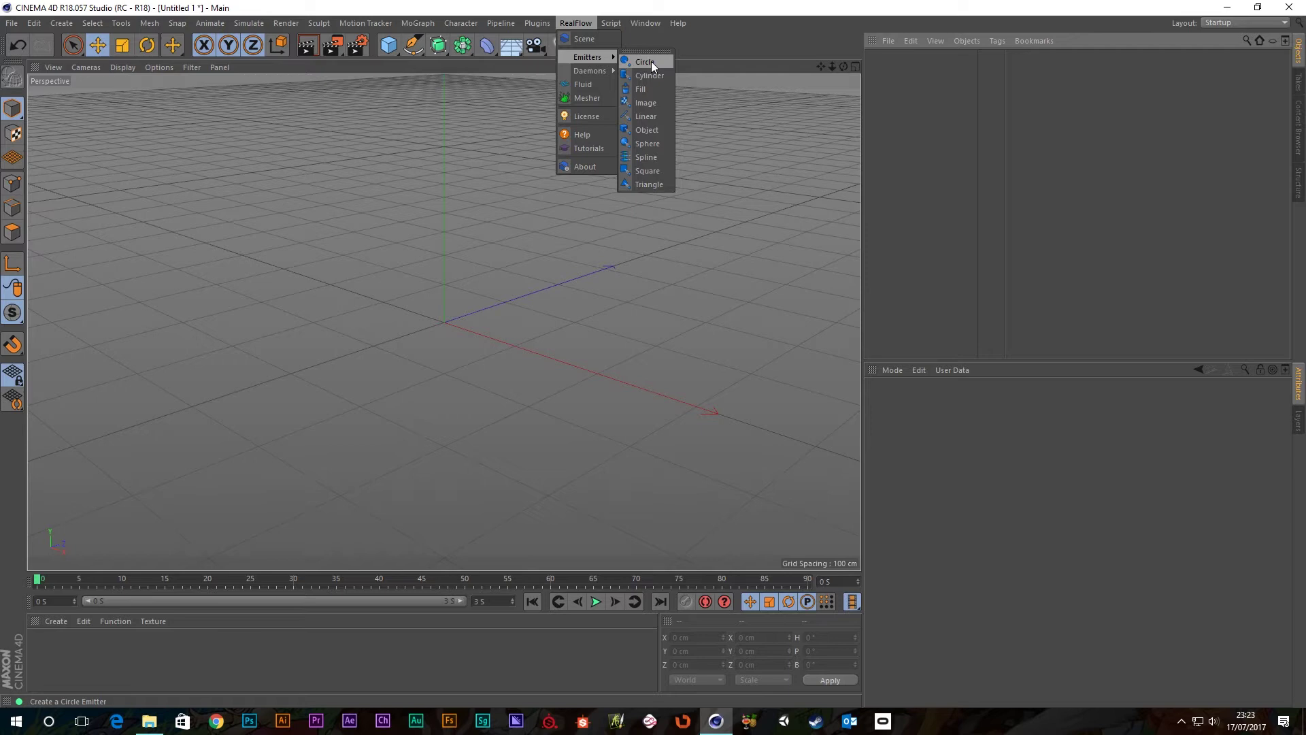
pyautogui.click(645, 143)
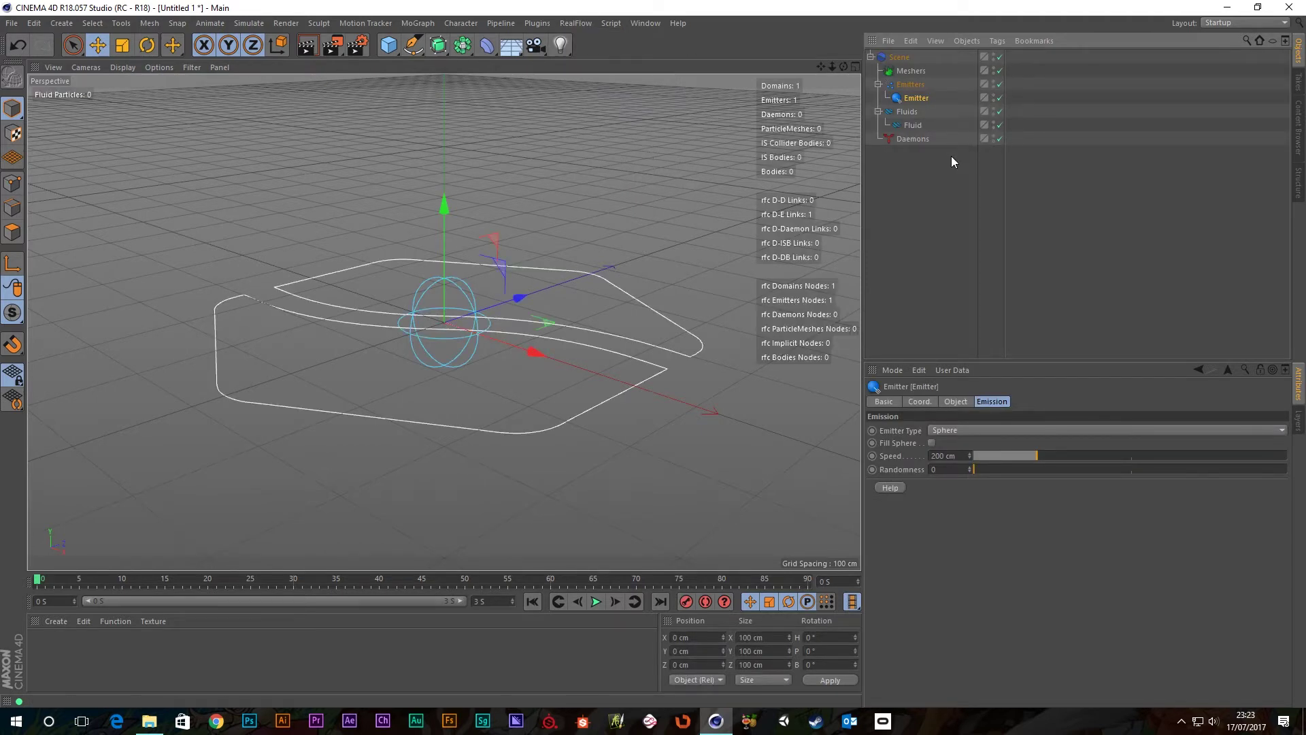
# Step: Enable CUDA-GPU solving on the RealFlow scene using the GeForce GTX 970
pyautogui.click(901, 57)
pyautogui.click(945, 402)
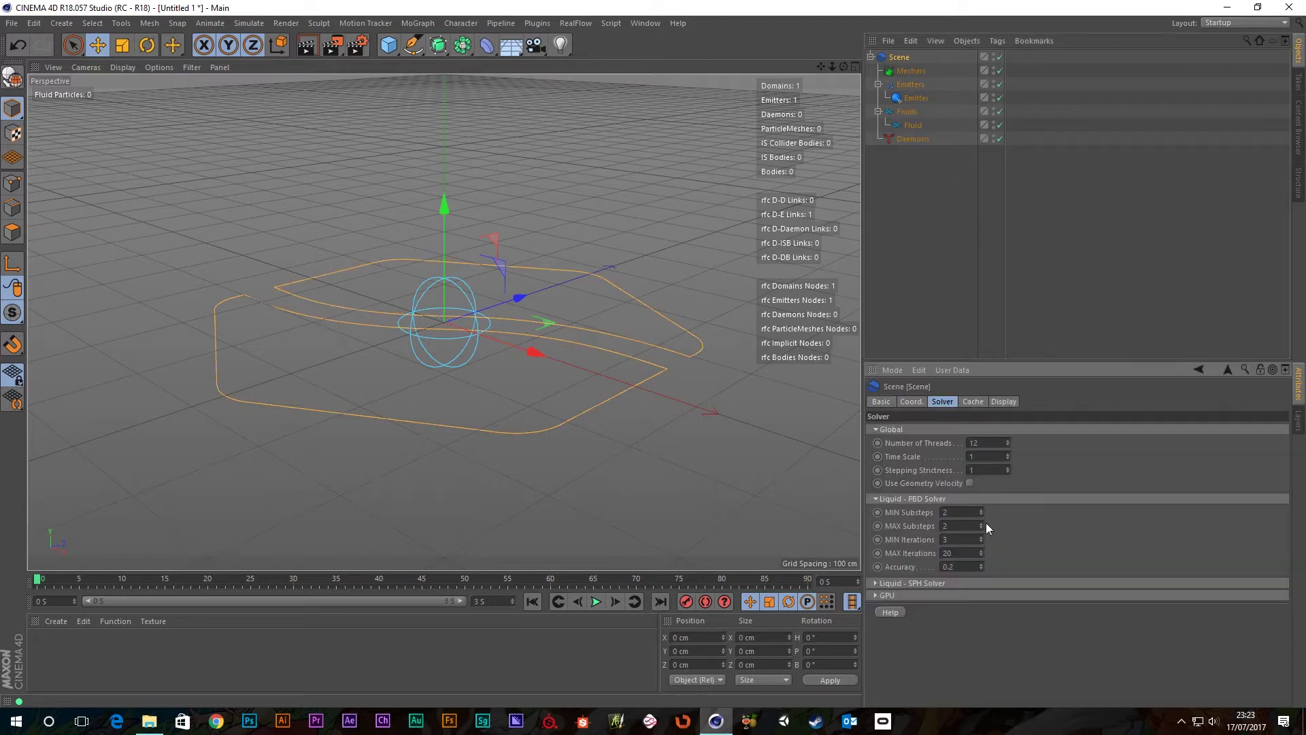
pyautogui.click(959, 595)
pyautogui.click(1154, 607)
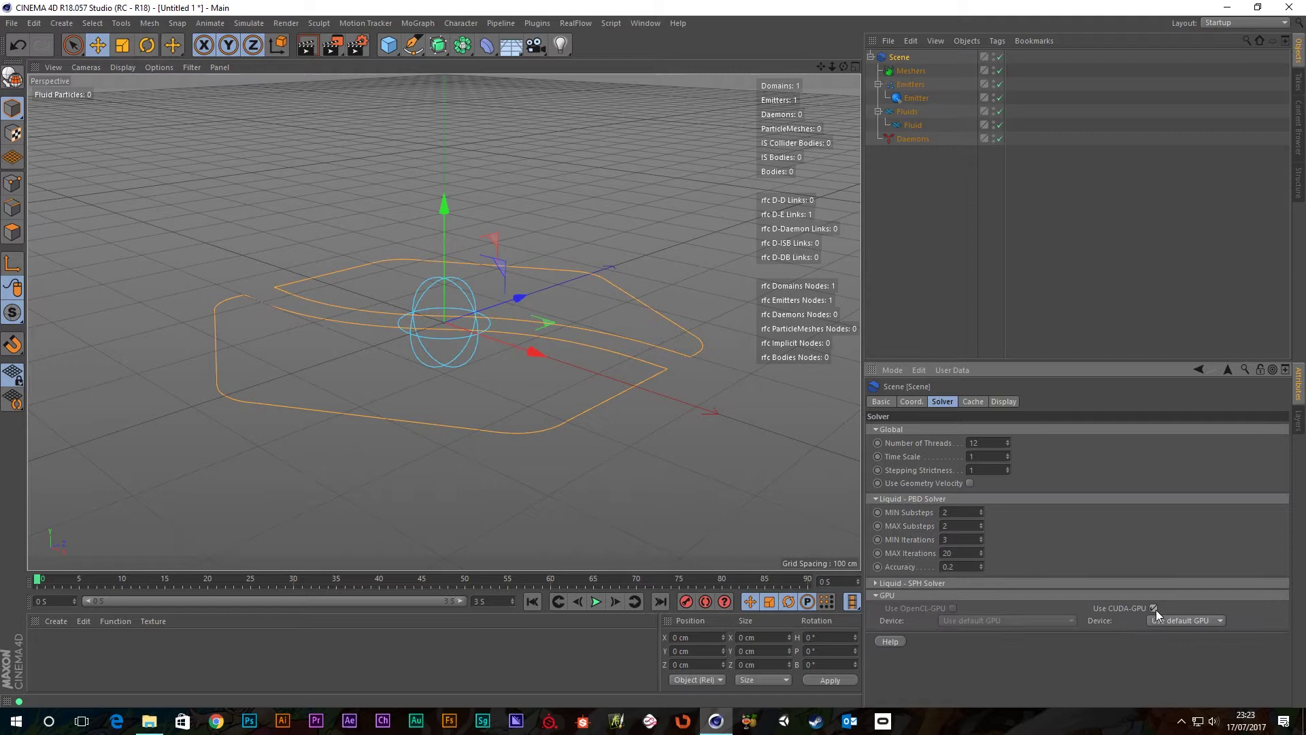
pyautogui.click(1160, 620)
pyautogui.click(1163, 645)
# Step: Check the Fluid's display settings, showing particle size 4, then deselect it
pyautogui.click(911, 125)
pyautogui.click(1092, 400)
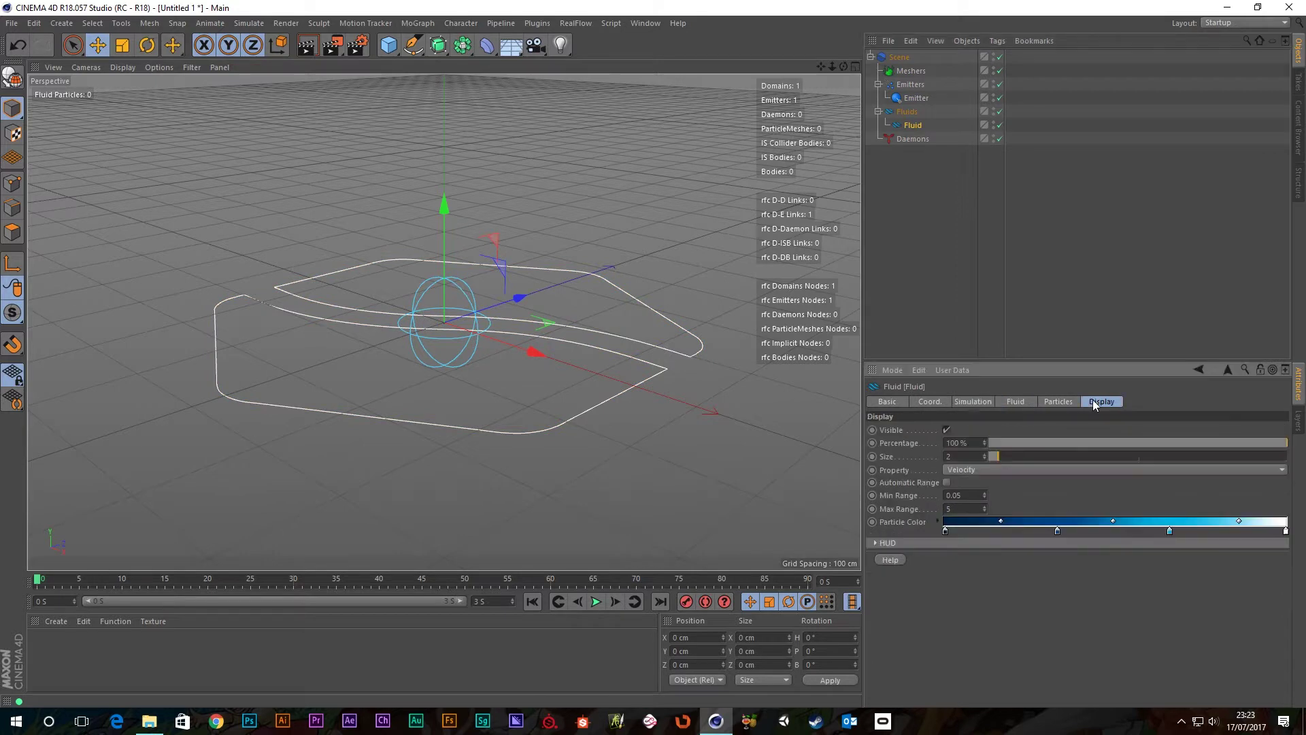
pyautogui.click(948, 208)
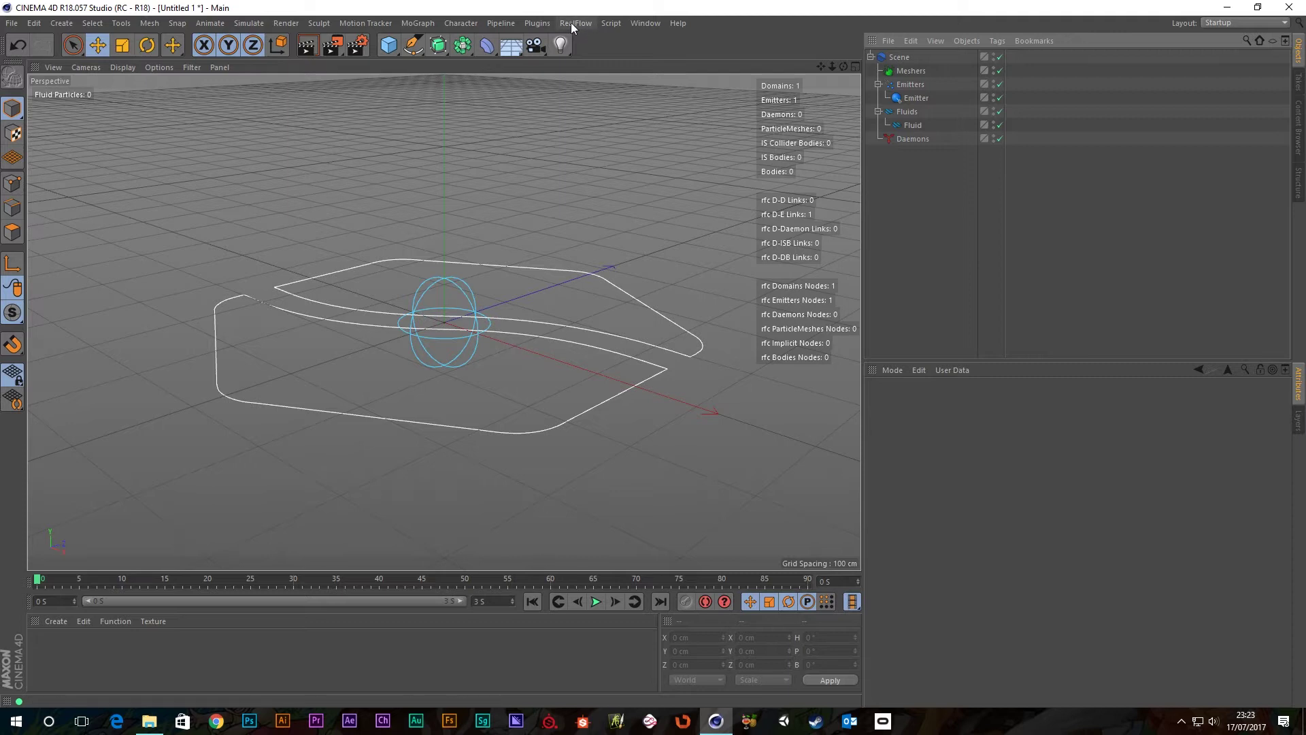
# Step: Add a k Speed daemon linked to the Fluid and view its Max Speed 1000 cm setting
pyautogui.click(571, 23)
pyautogui.moveTo(586, 71)
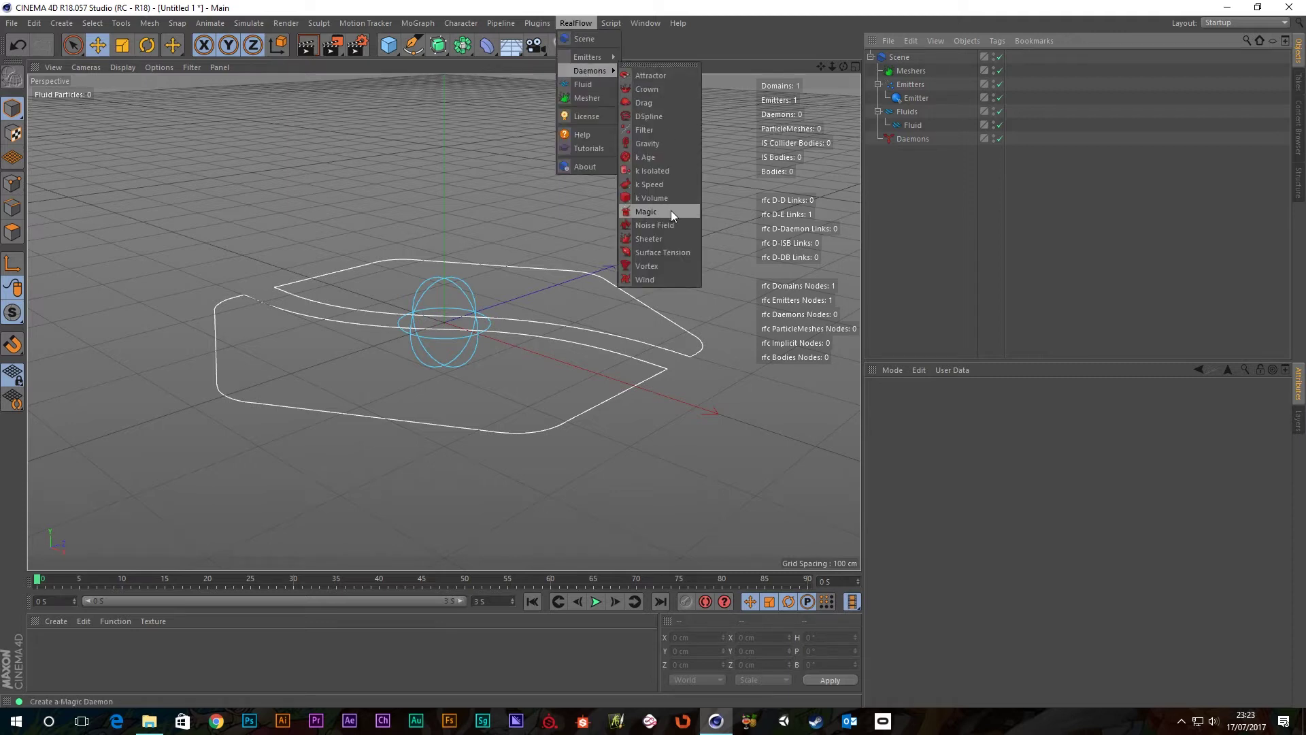
pyautogui.click(648, 184)
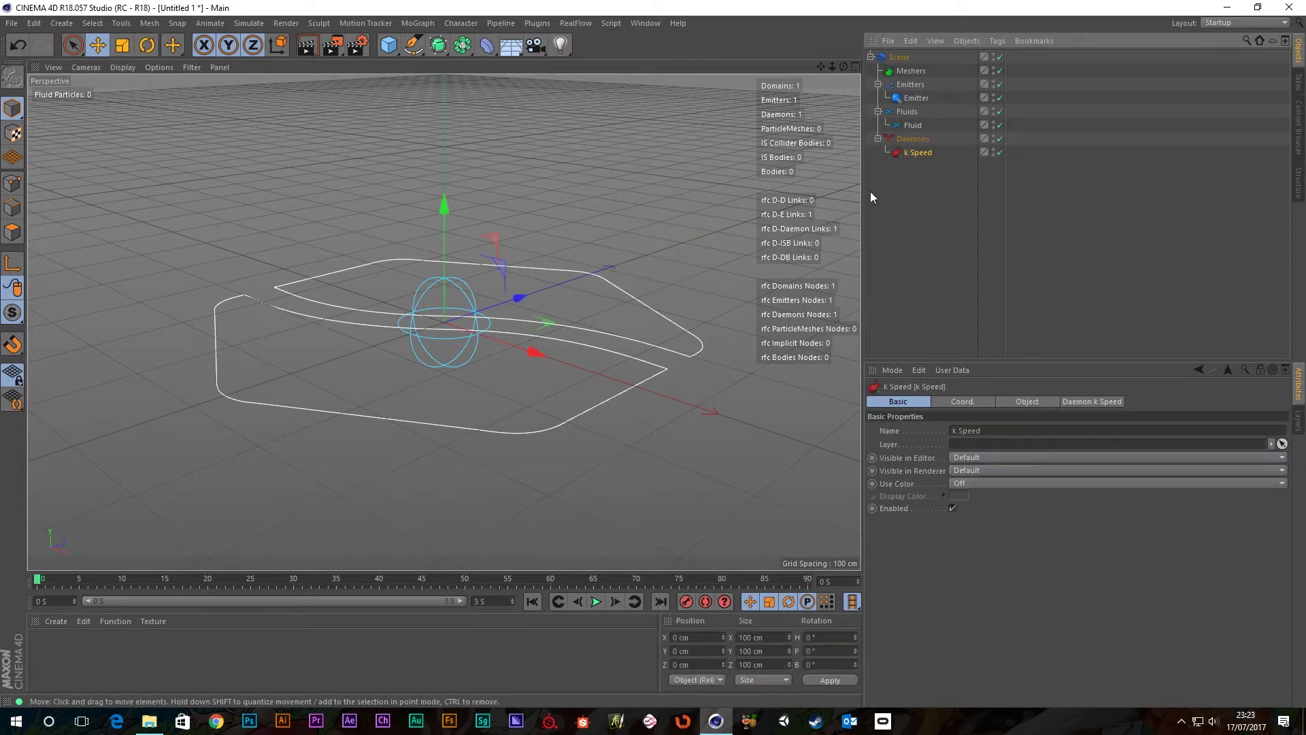
pyautogui.click(1085, 401)
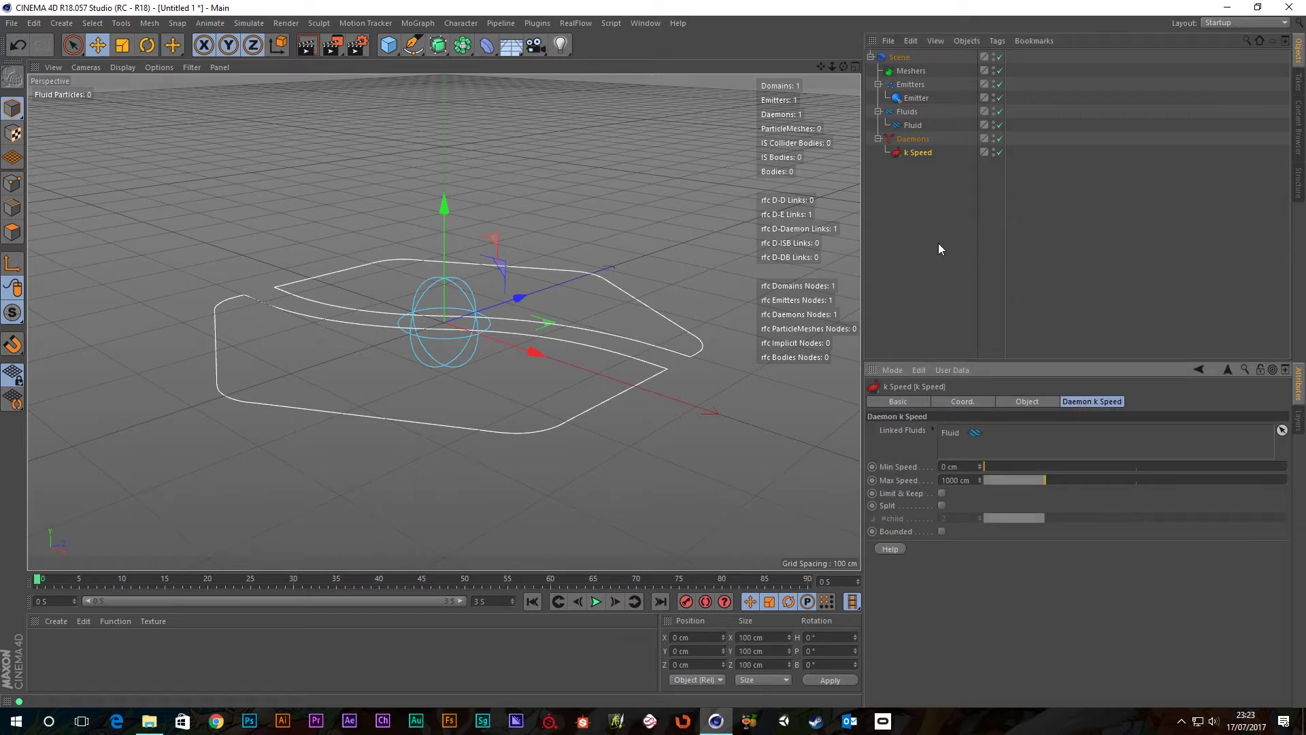
# Step: Play the simulation, set Emitter Randomness to 0.3, then stop and rewind to frame 0
pyautogui.click(596, 601)
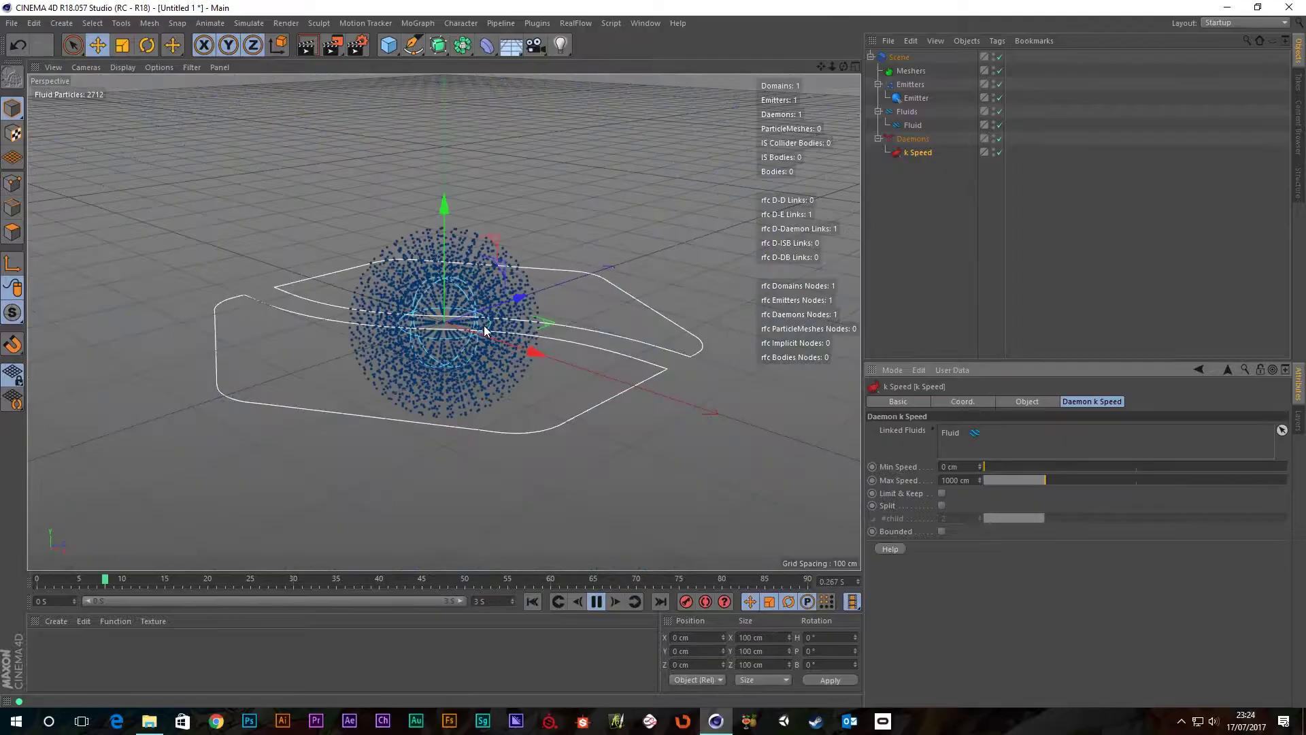
pyautogui.click(916, 97)
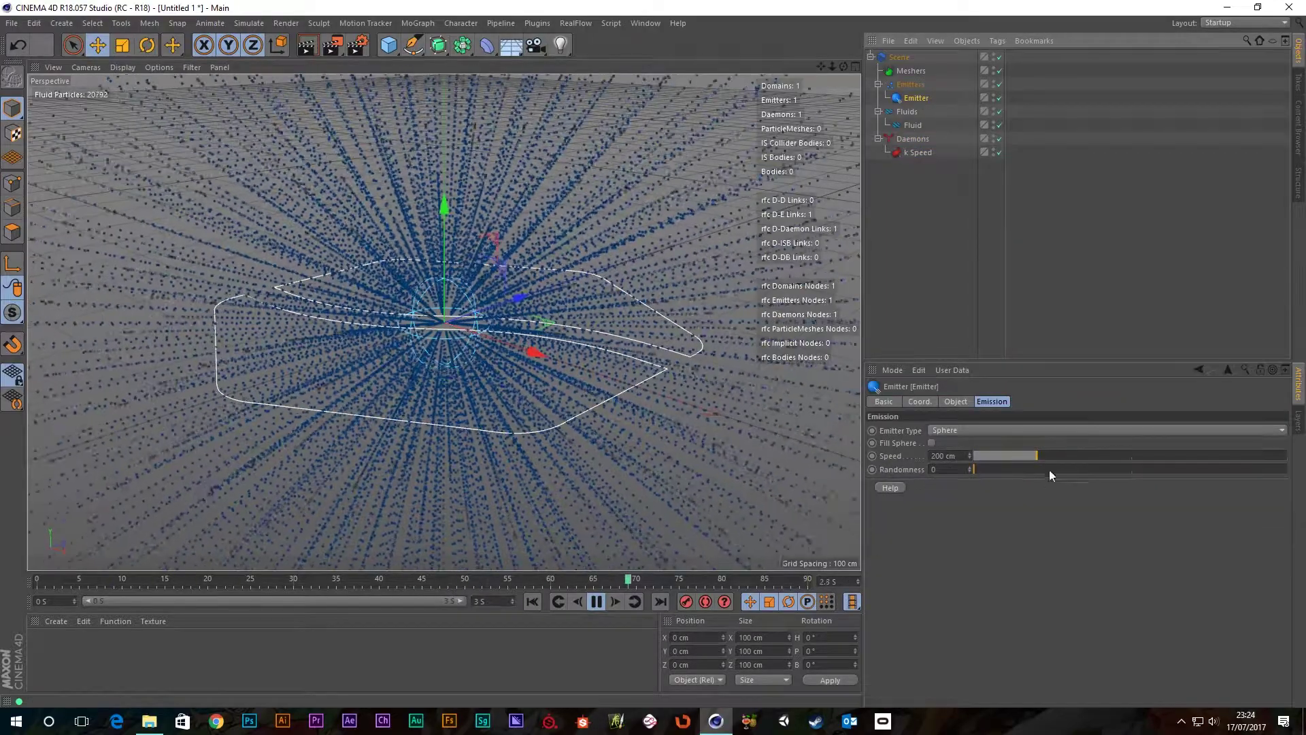
pyautogui.click(971, 468)
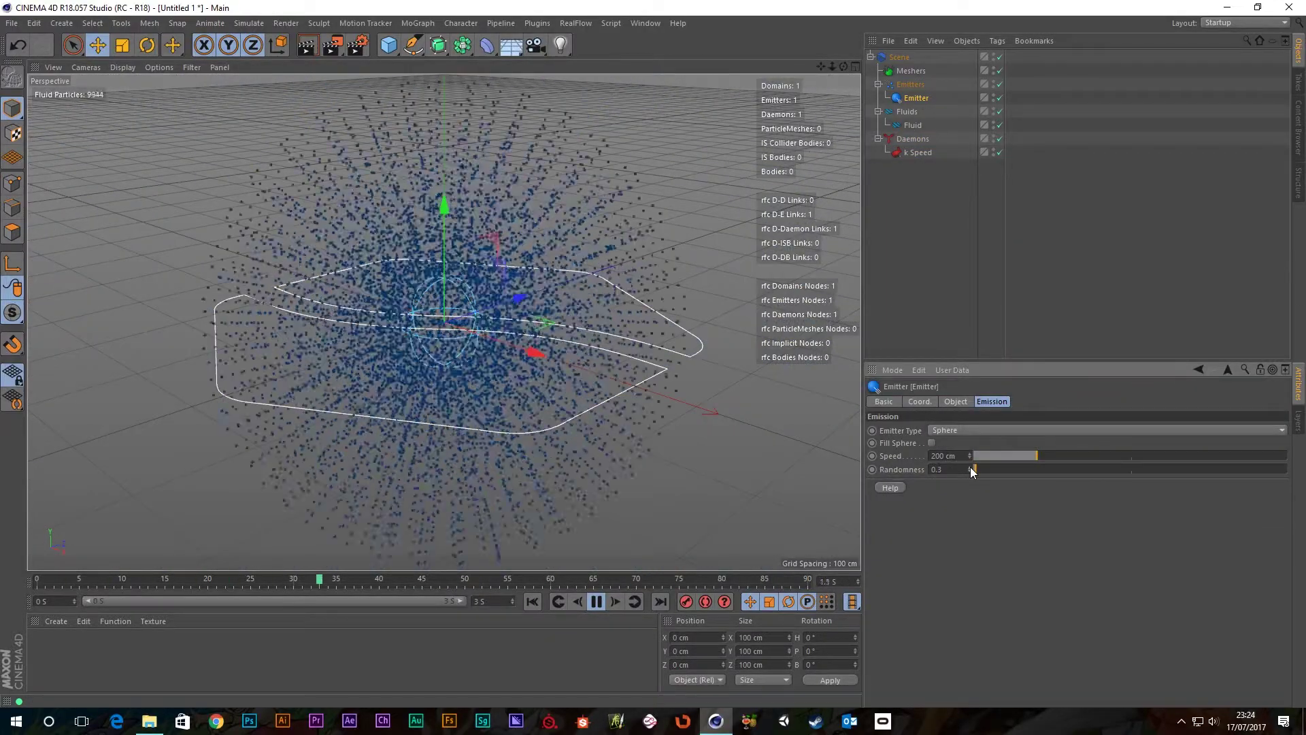
pyautogui.click(596, 602)
pyautogui.click(532, 602)
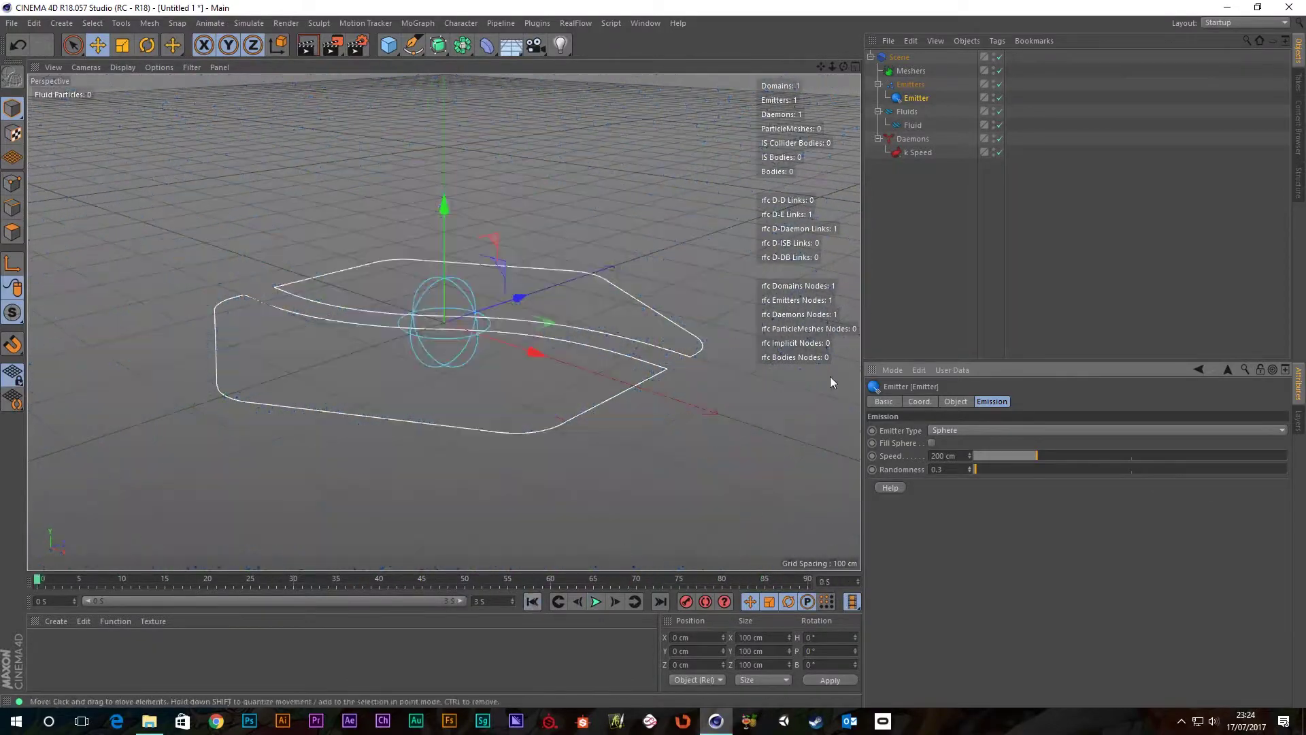
pyautogui.click(920, 156)
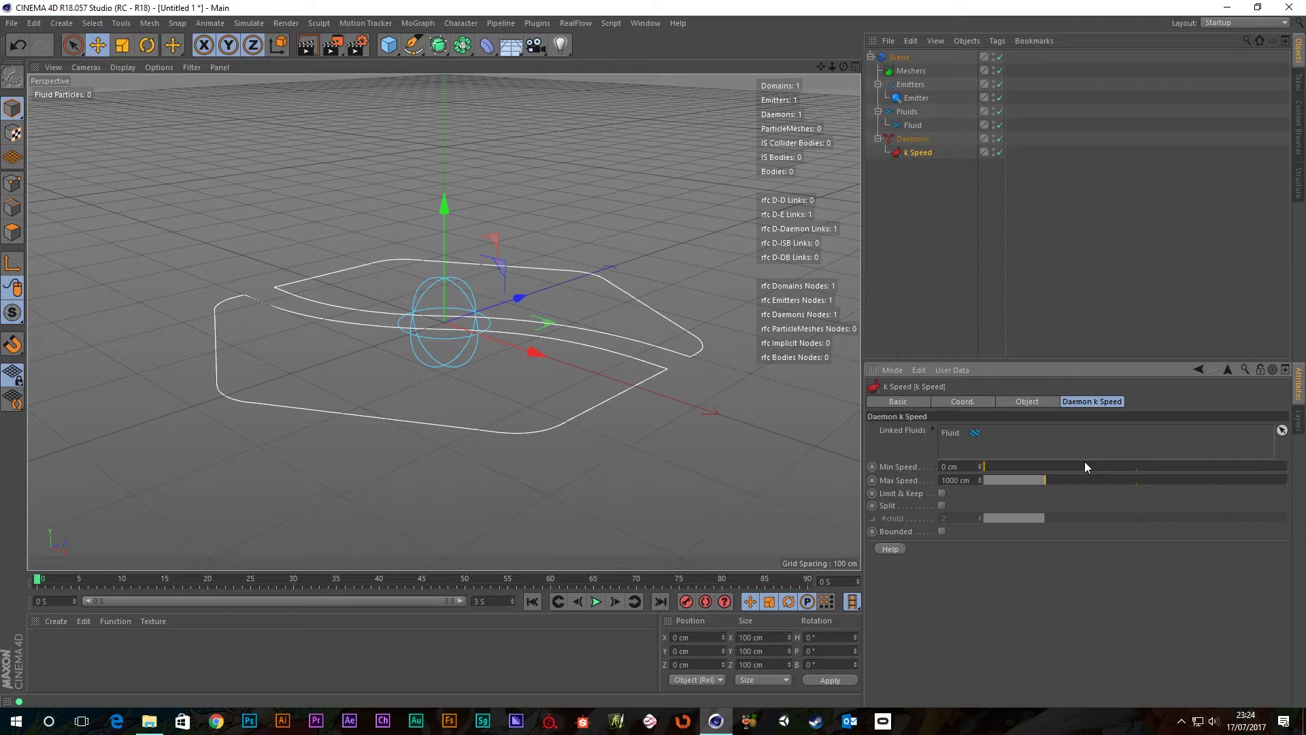
pyautogui.click(915, 98)
pyautogui.click(991, 401)
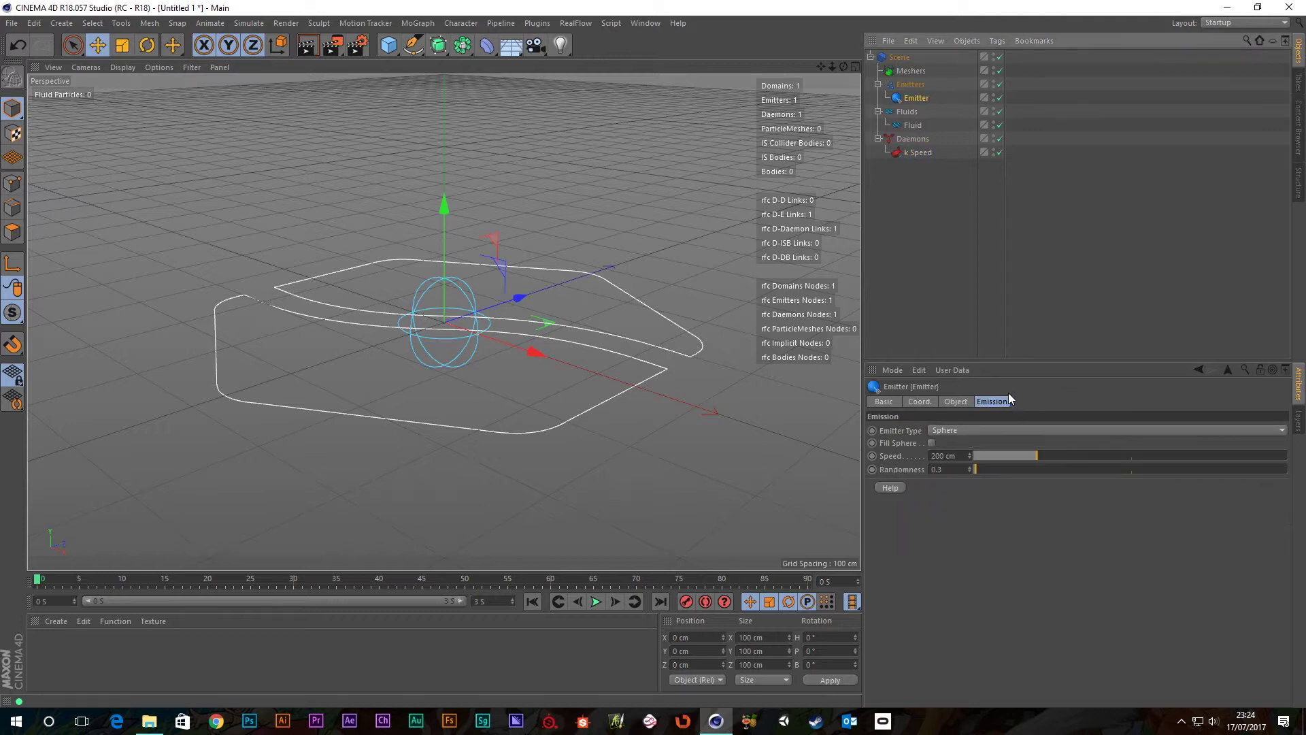
pyautogui.click(962, 455)
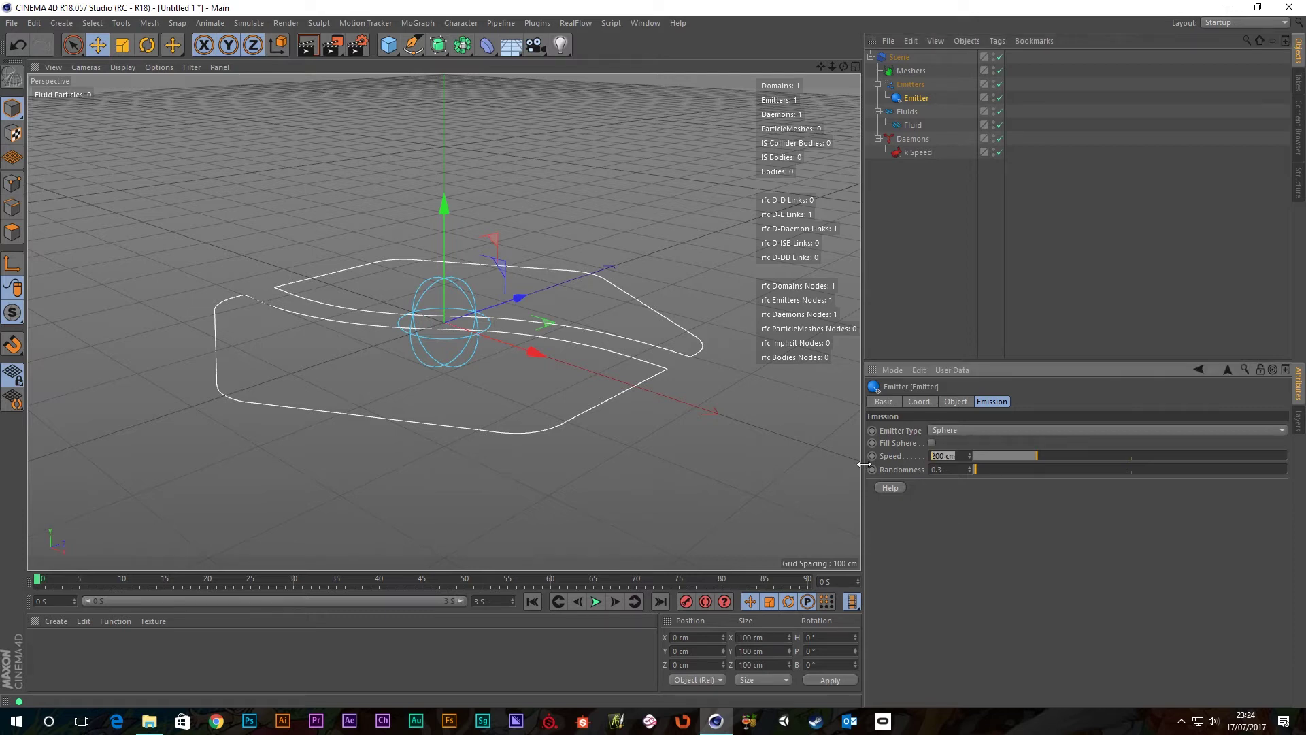
pyautogui.click(926, 204)
pyautogui.click(918, 153)
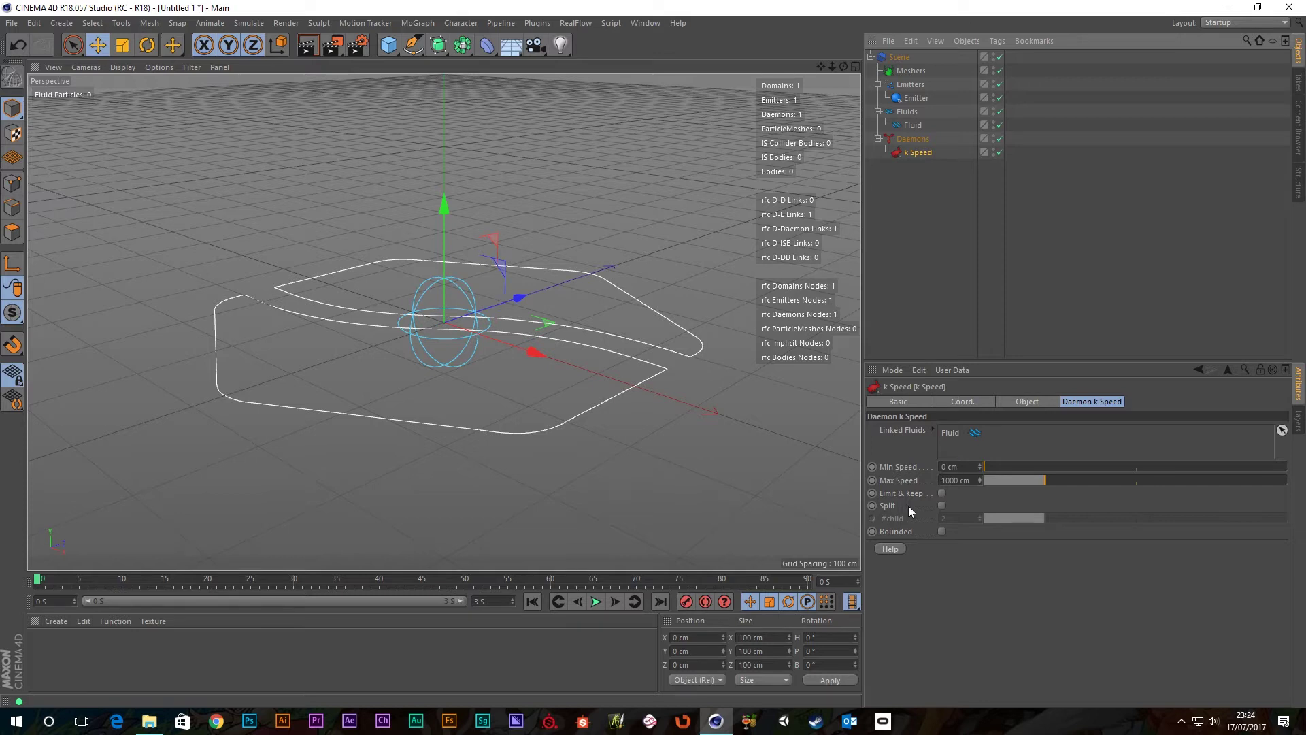
# Step: Play the simulation while nudging k Speed Min Speed up to about 128.3 cm
pyautogui.click(596, 602)
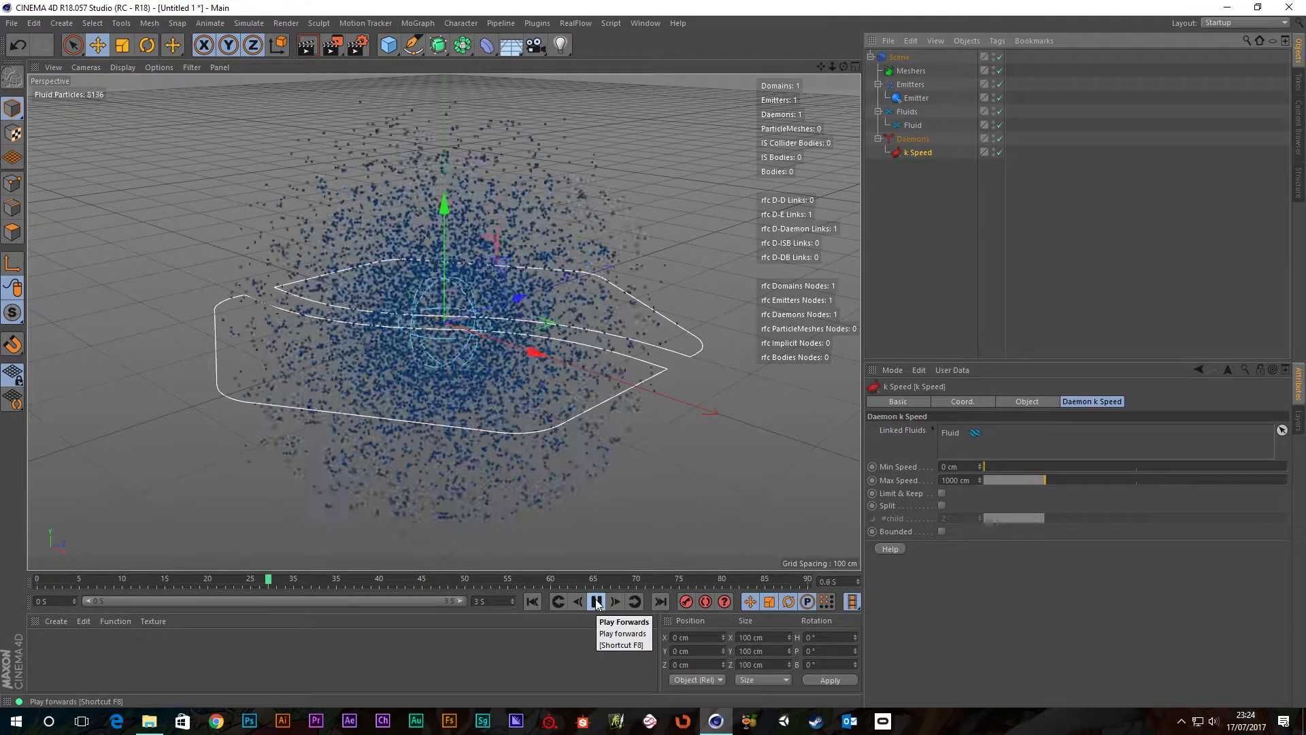
pyautogui.click(596, 602)
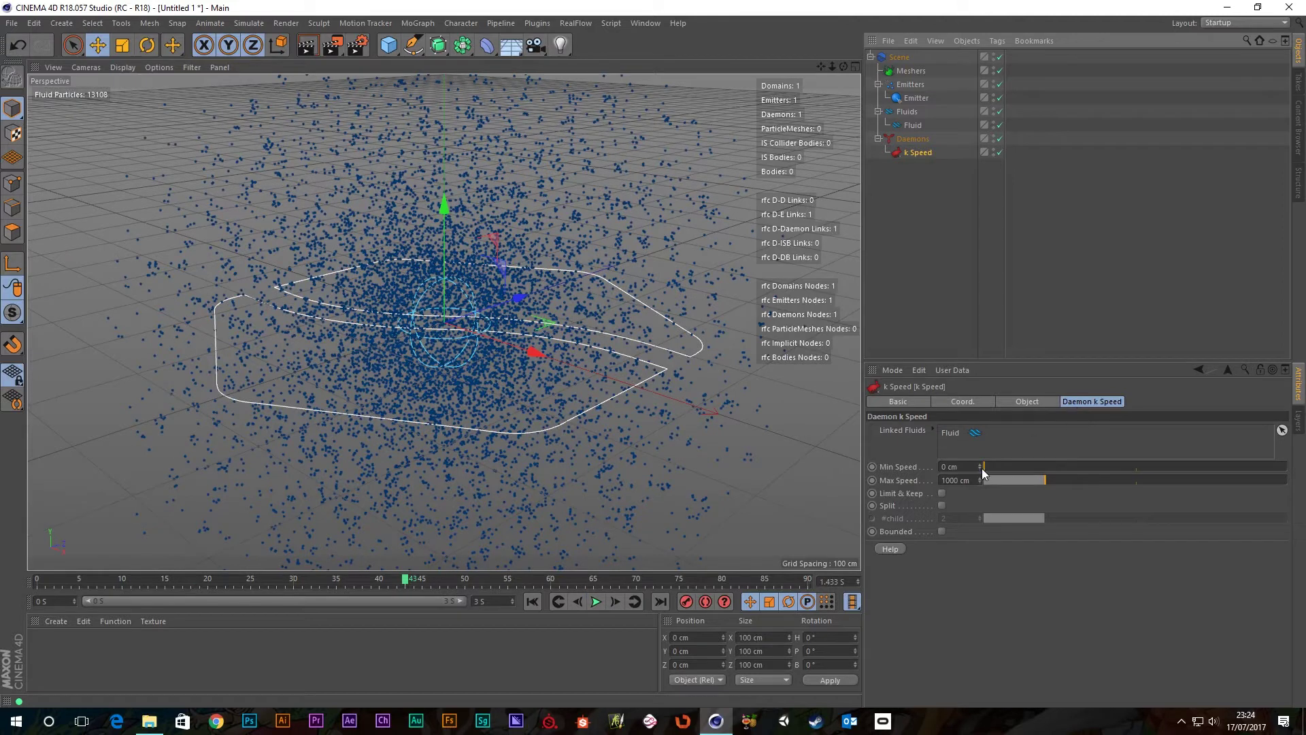
pyautogui.moveTo(983, 467); pyautogui.dragTo(992, 464)
pyautogui.click(596, 602)
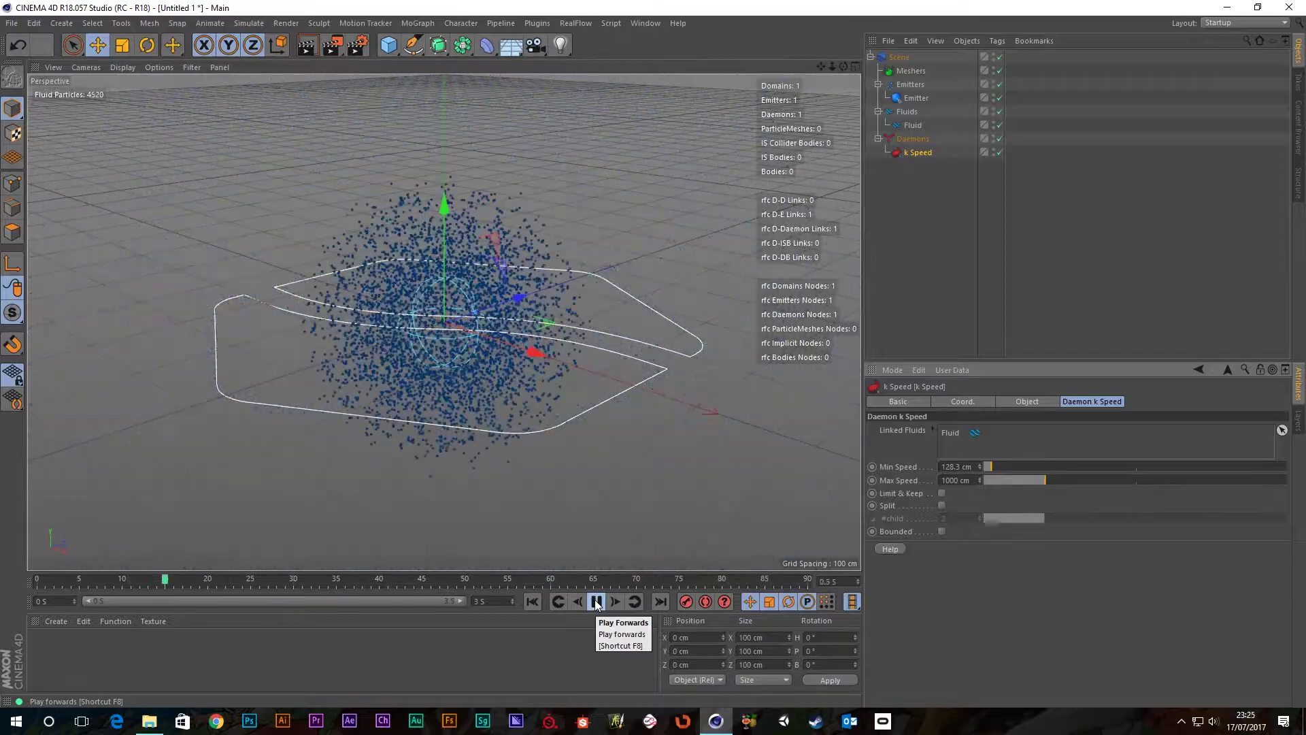
pyautogui.click(596, 602)
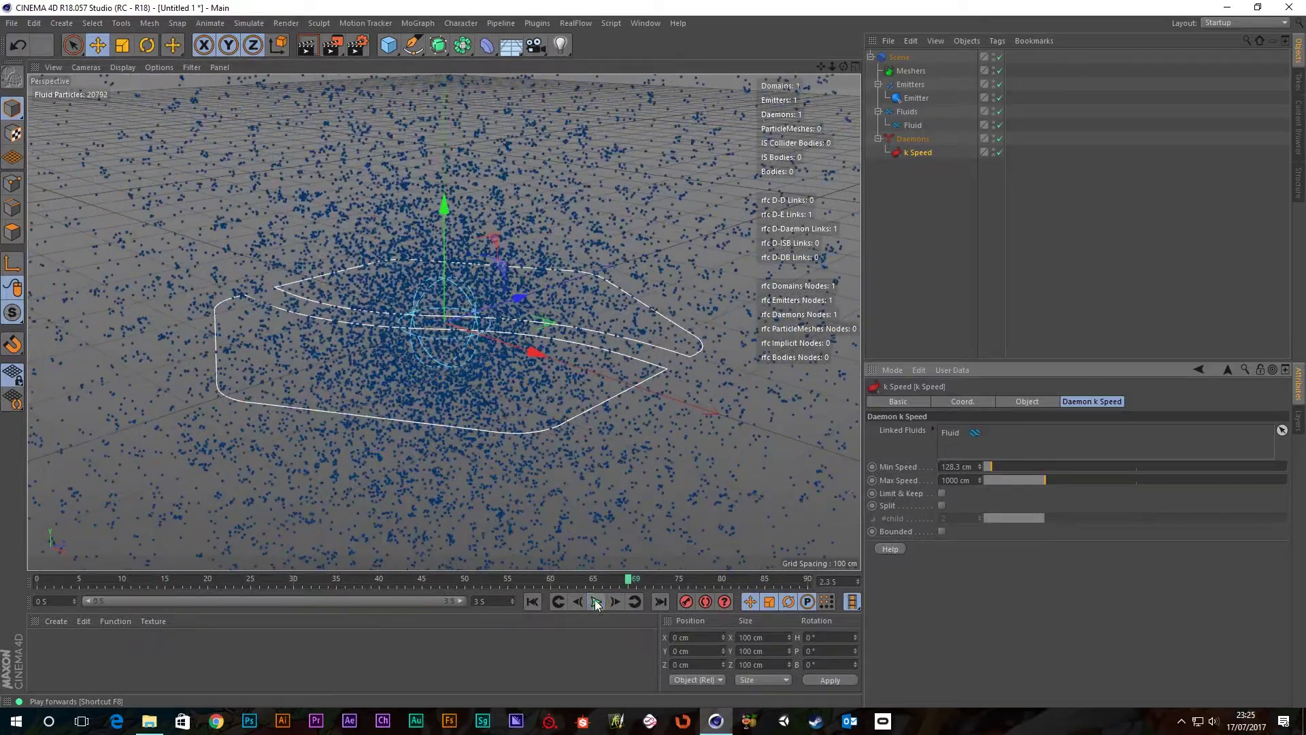
# Step: Set Min Speed to 180 cm, replay, and nudge it up to 195.6 cm
pyautogui.click(973, 466)
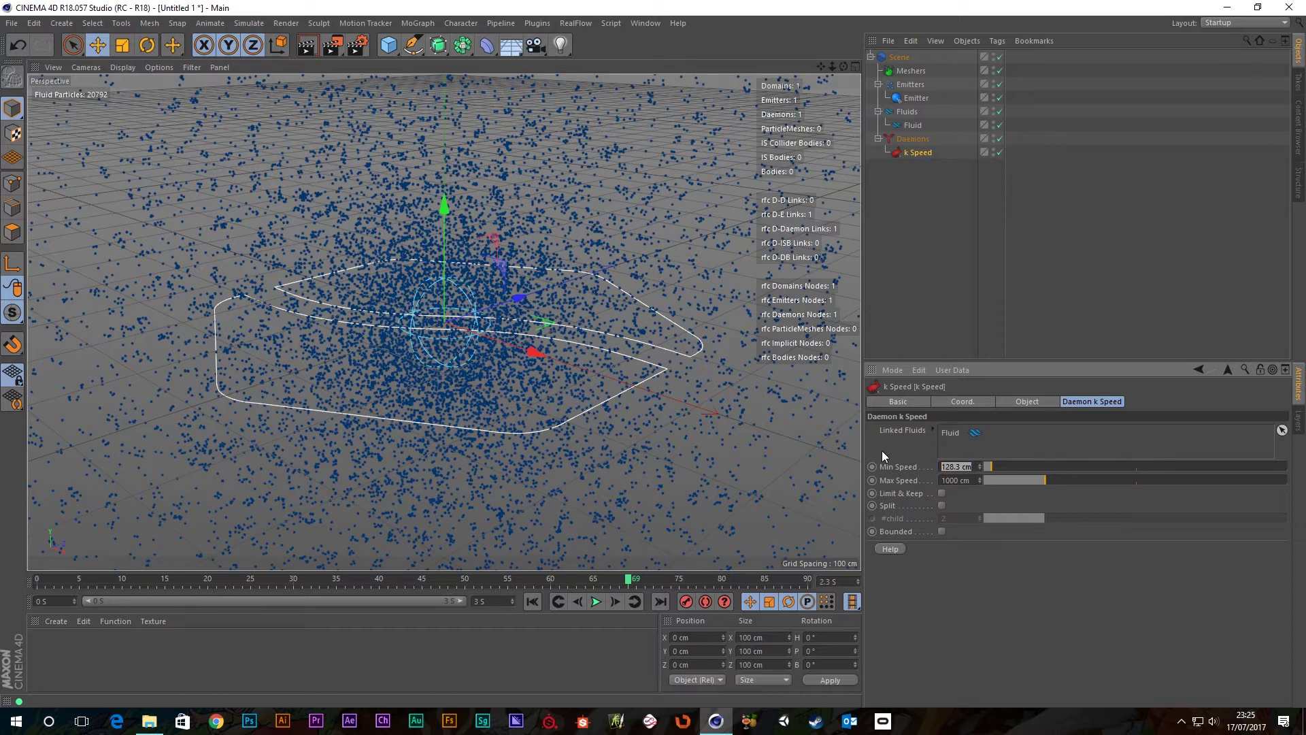
pyautogui.write('180')
pyautogui.press('Return')
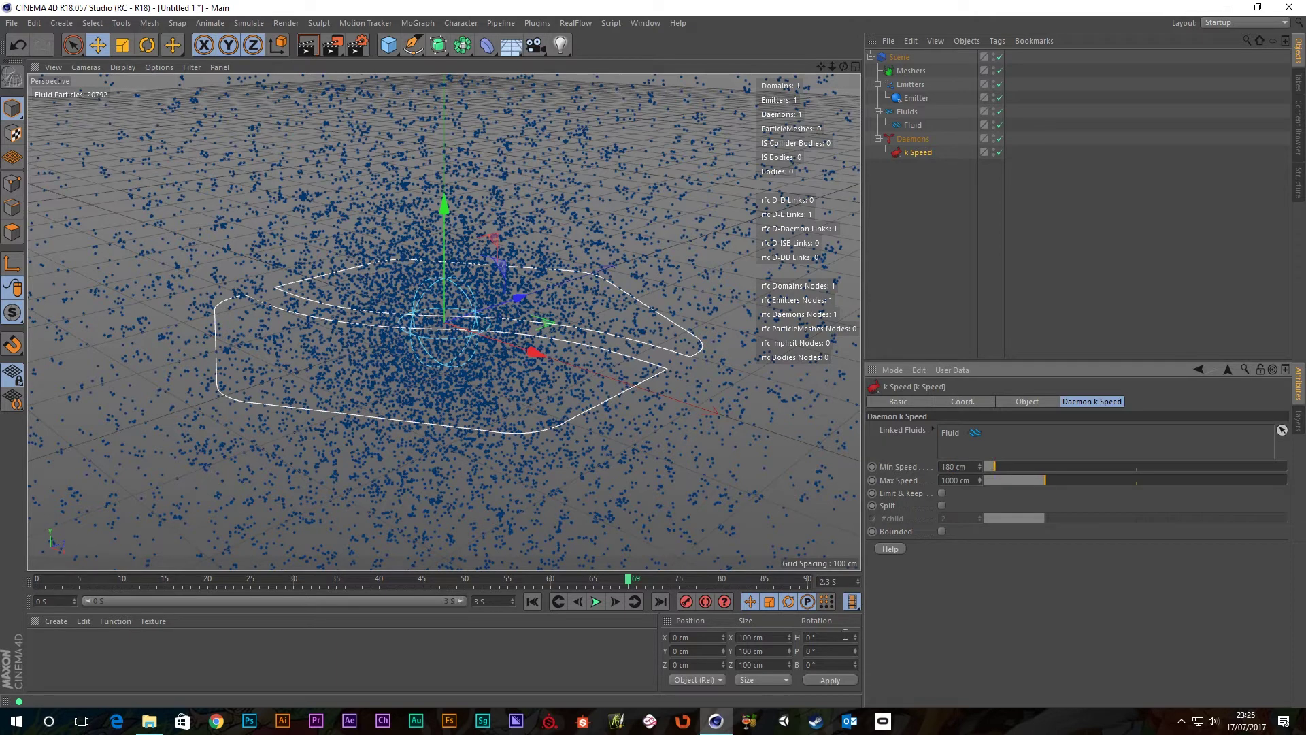
pyautogui.click(596, 601)
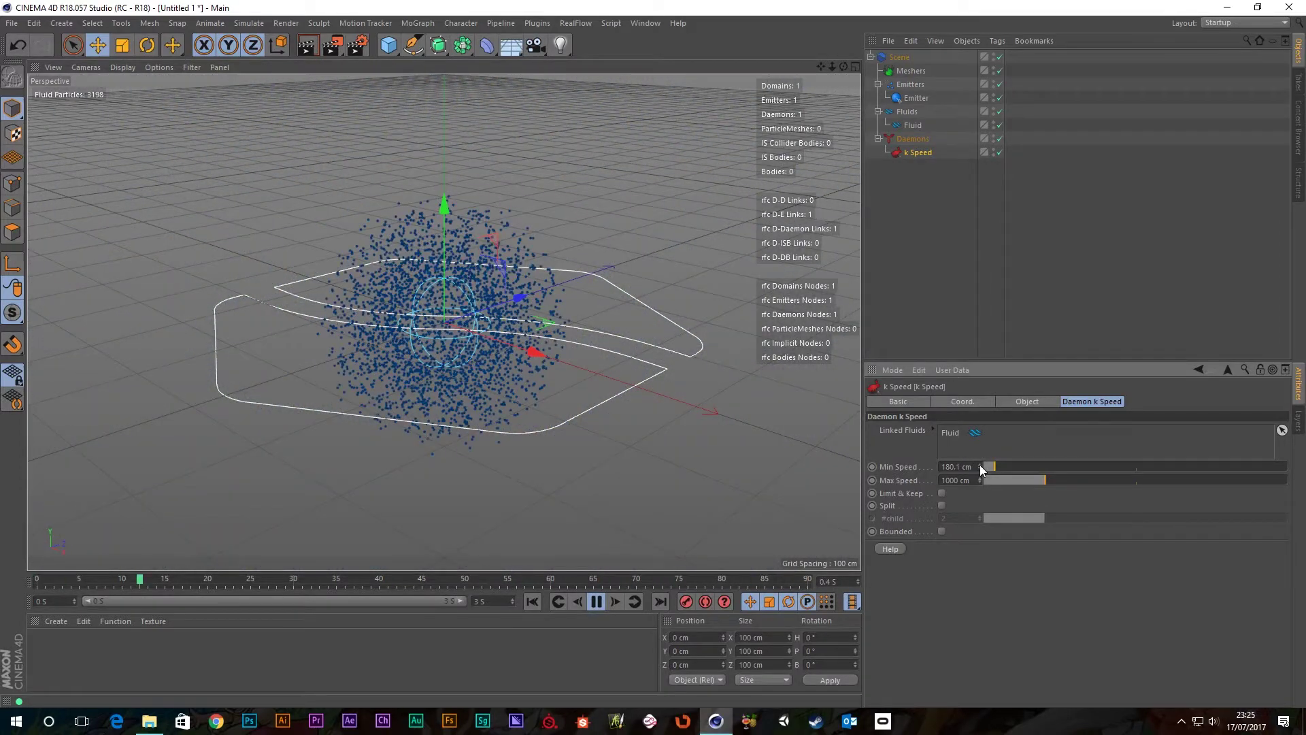
pyautogui.moveTo(980, 466); pyautogui.dragTo(979, 464)
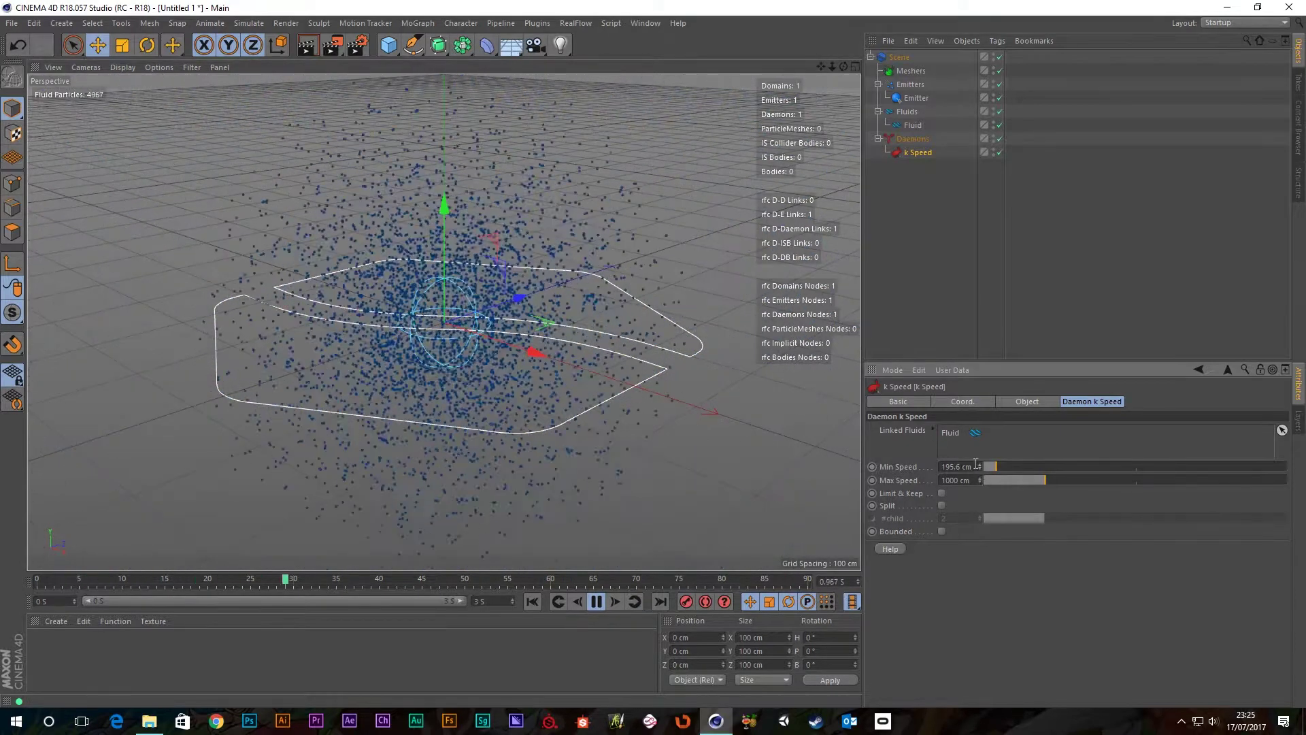
# Step: Try Min Speed values of 200 and 201 cm, then nudge it slightly higher
pyautogui.click(976, 463)
pyautogui.write('200')
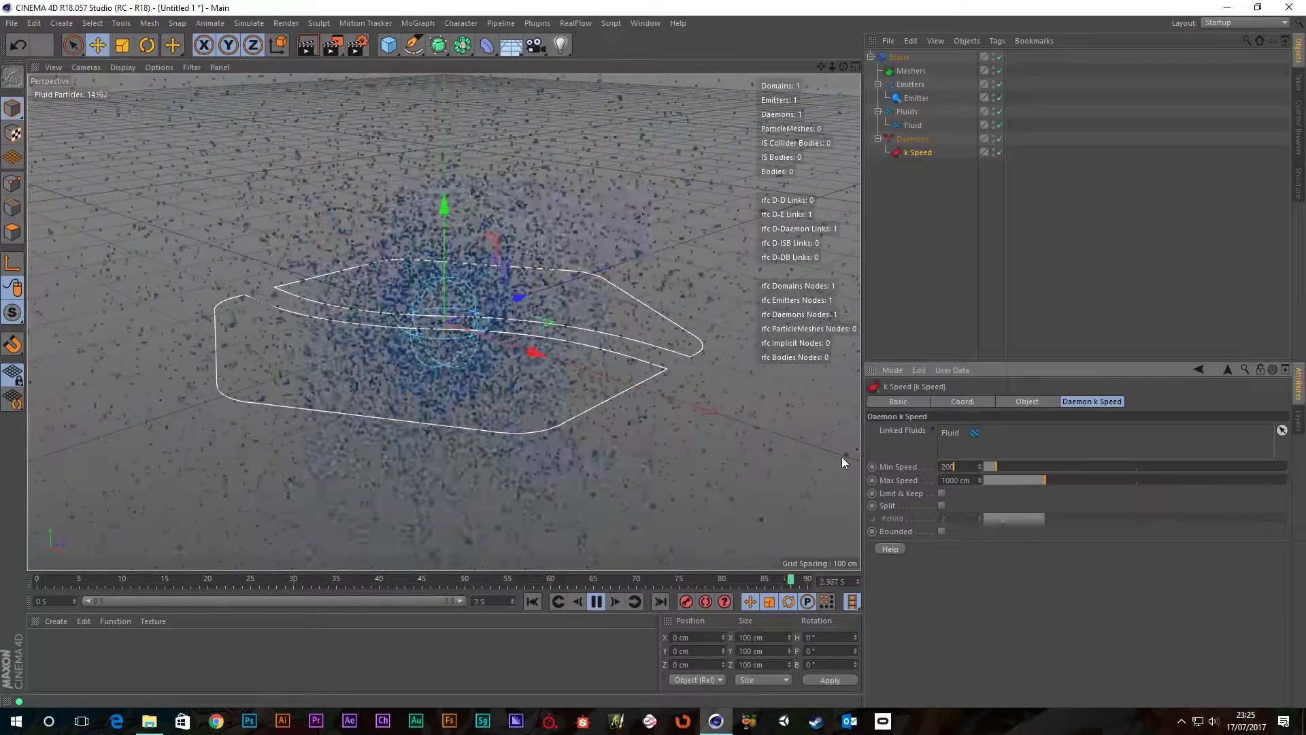
pyautogui.press('Return')
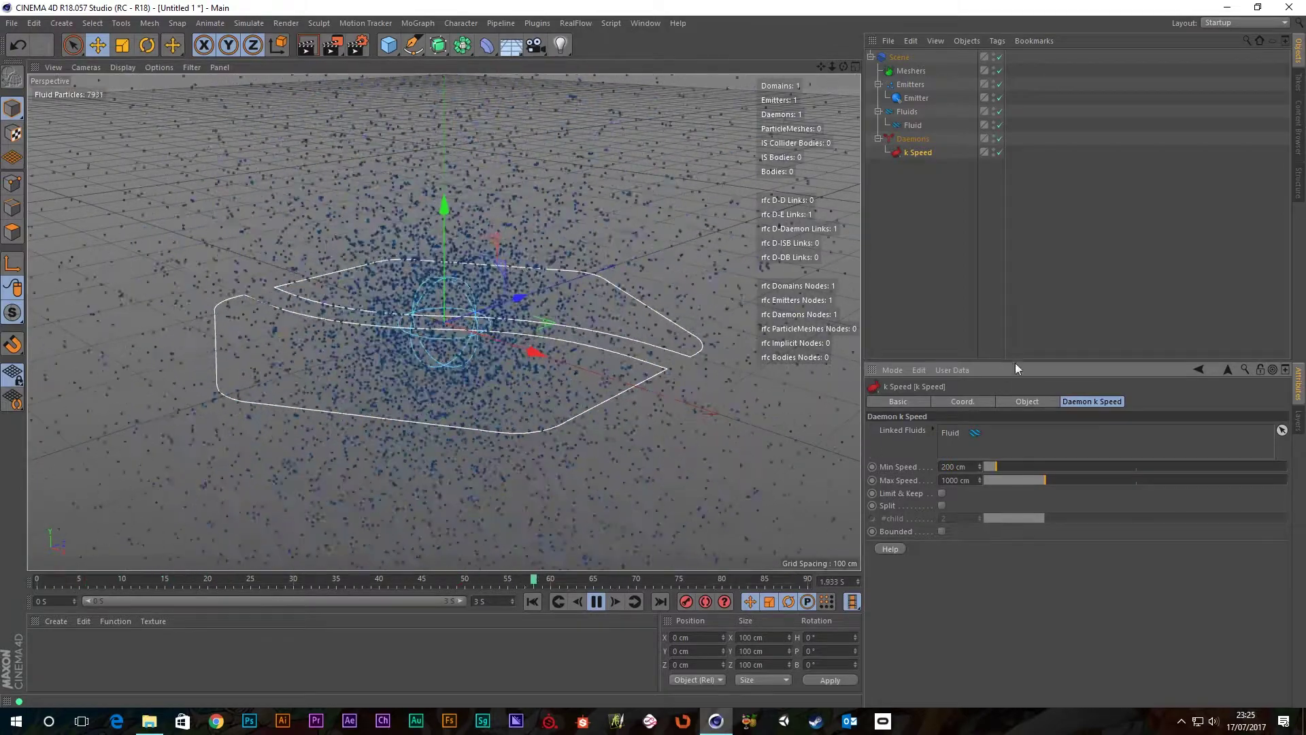
pyautogui.scroll(-10, 505, 310)
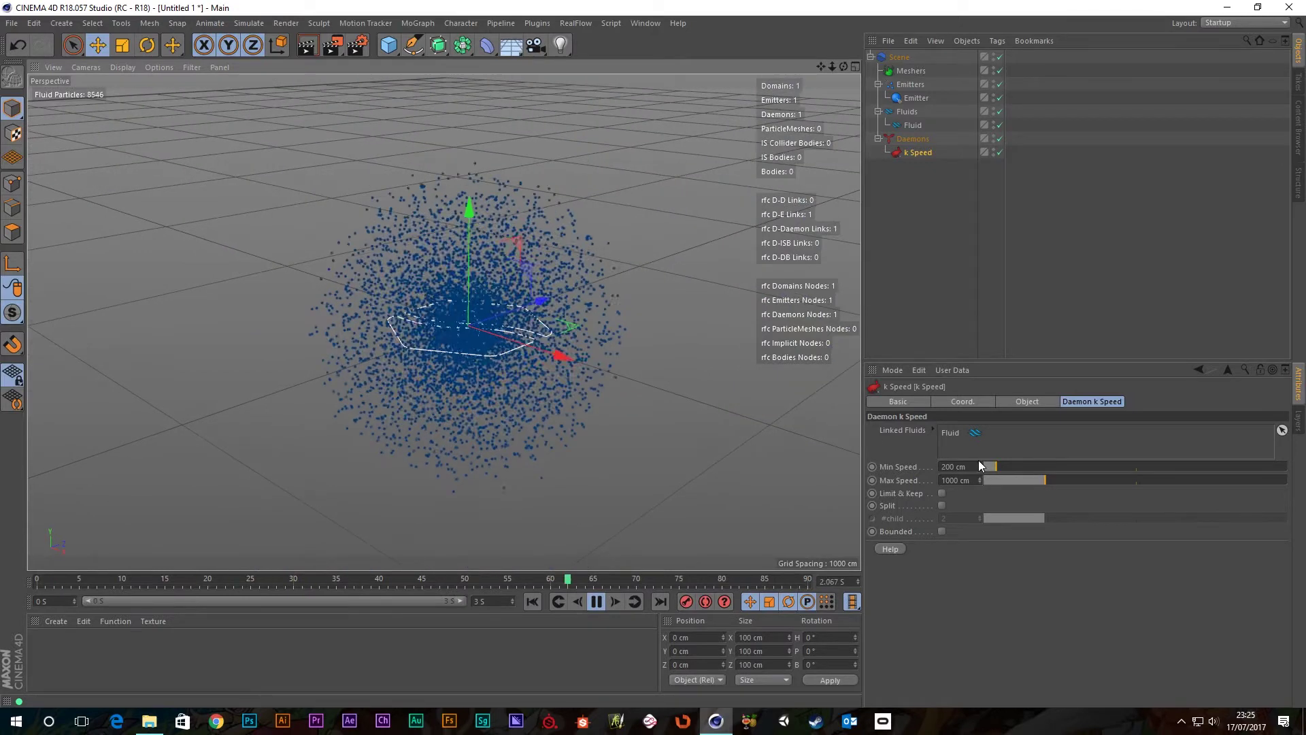
pyautogui.doubleClick(966, 466)
pyautogui.write('20')
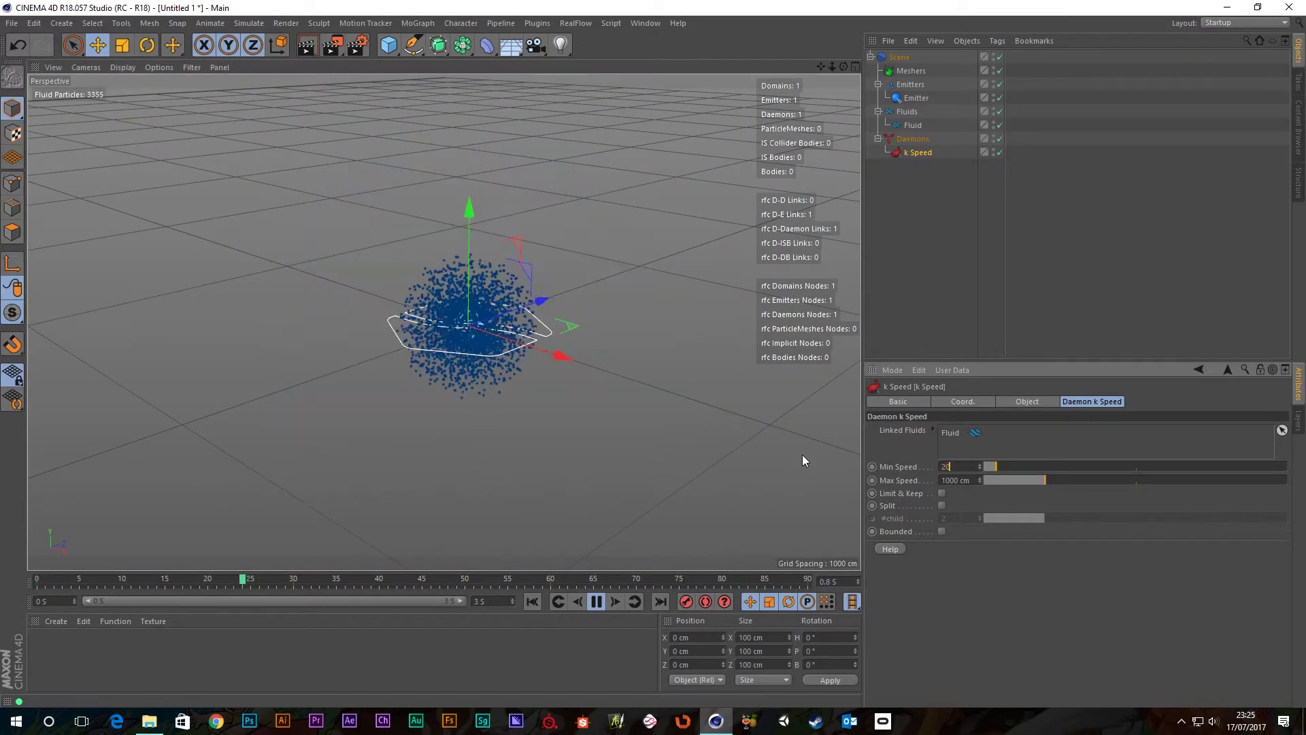
pyautogui.write('1')
pyautogui.press('Return')
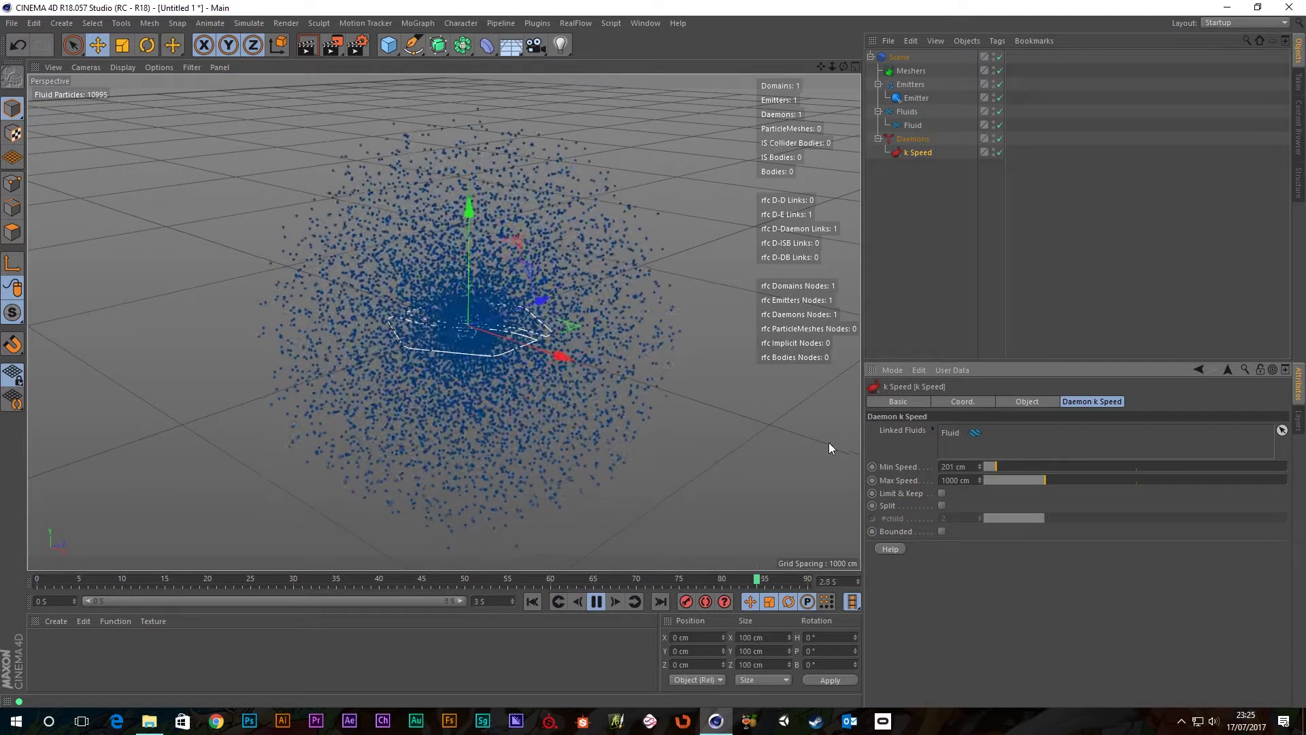
pyautogui.click(980, 464)
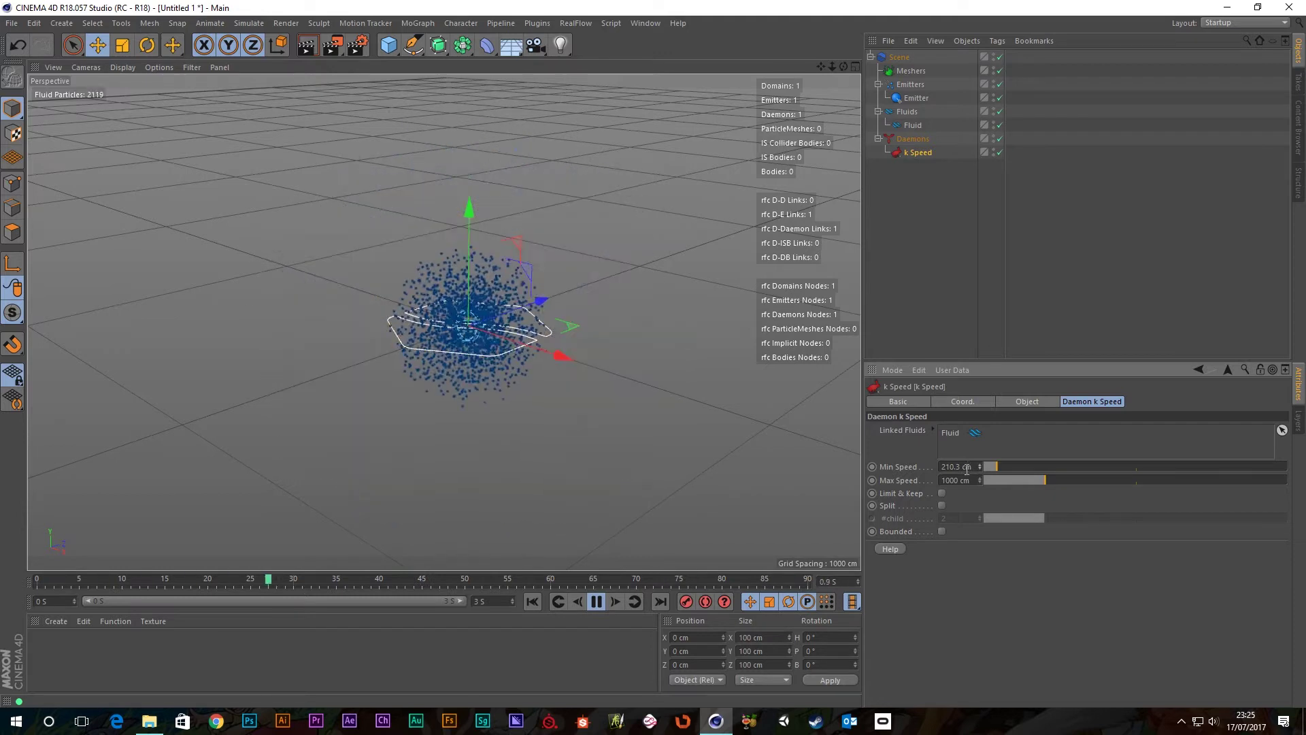
# Step: Reset Min Speed to 0 cm, then set it to 220 cm, using Redo to restore it
pyautogui.click(966, 467)
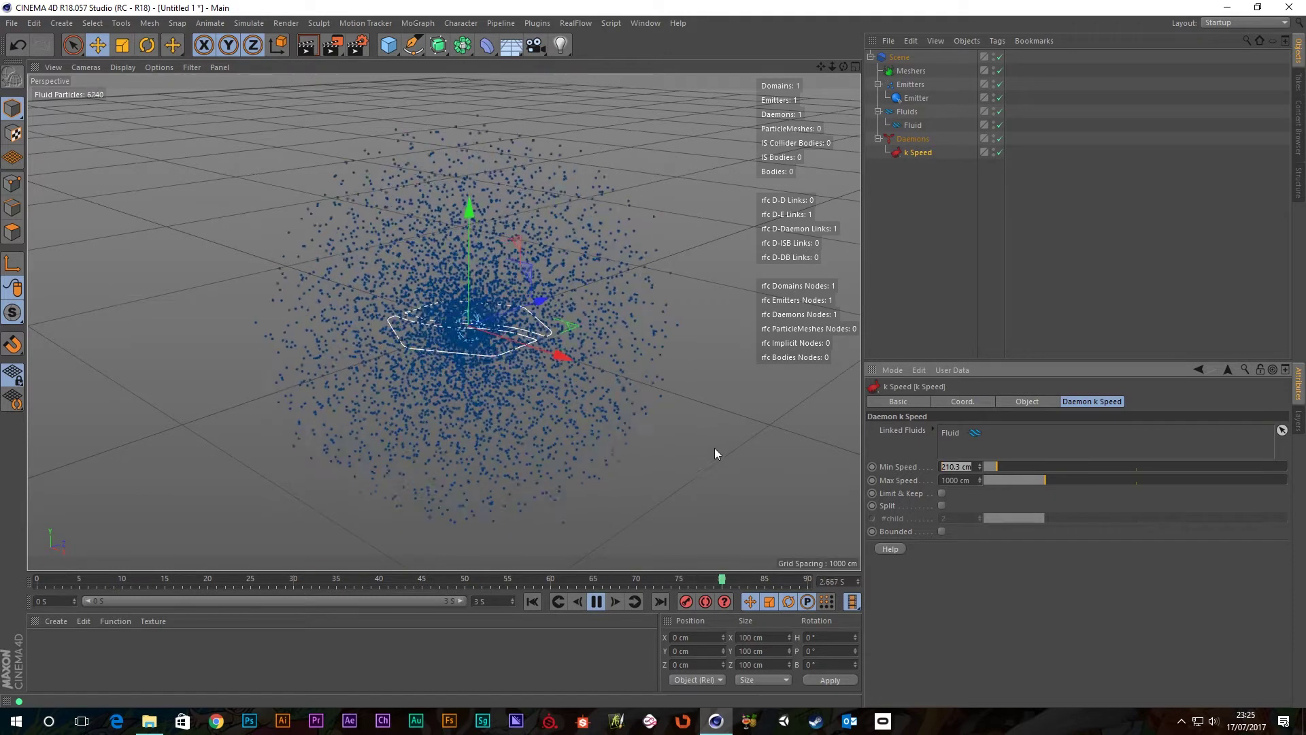
pyautogui.write('0')
pyautogui.press('Return')
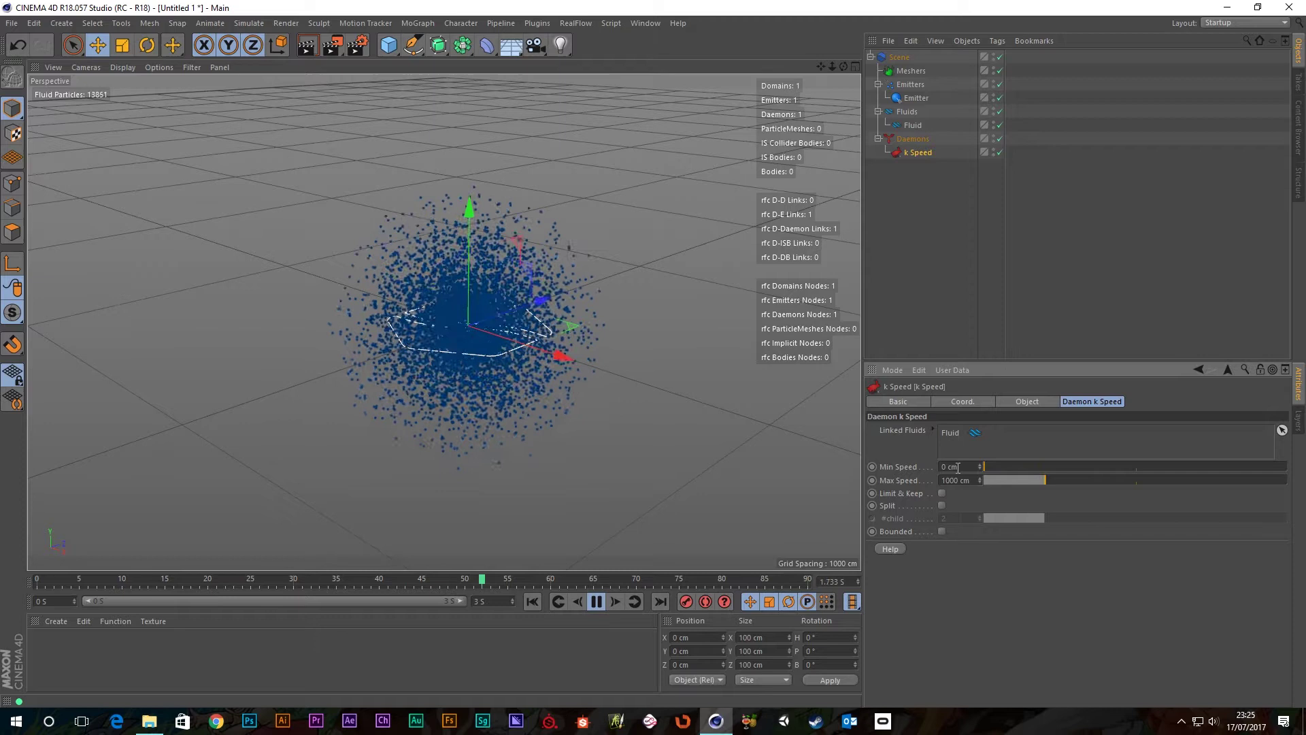
pyautogui.click(958, 466)
pyautogui.write('2')
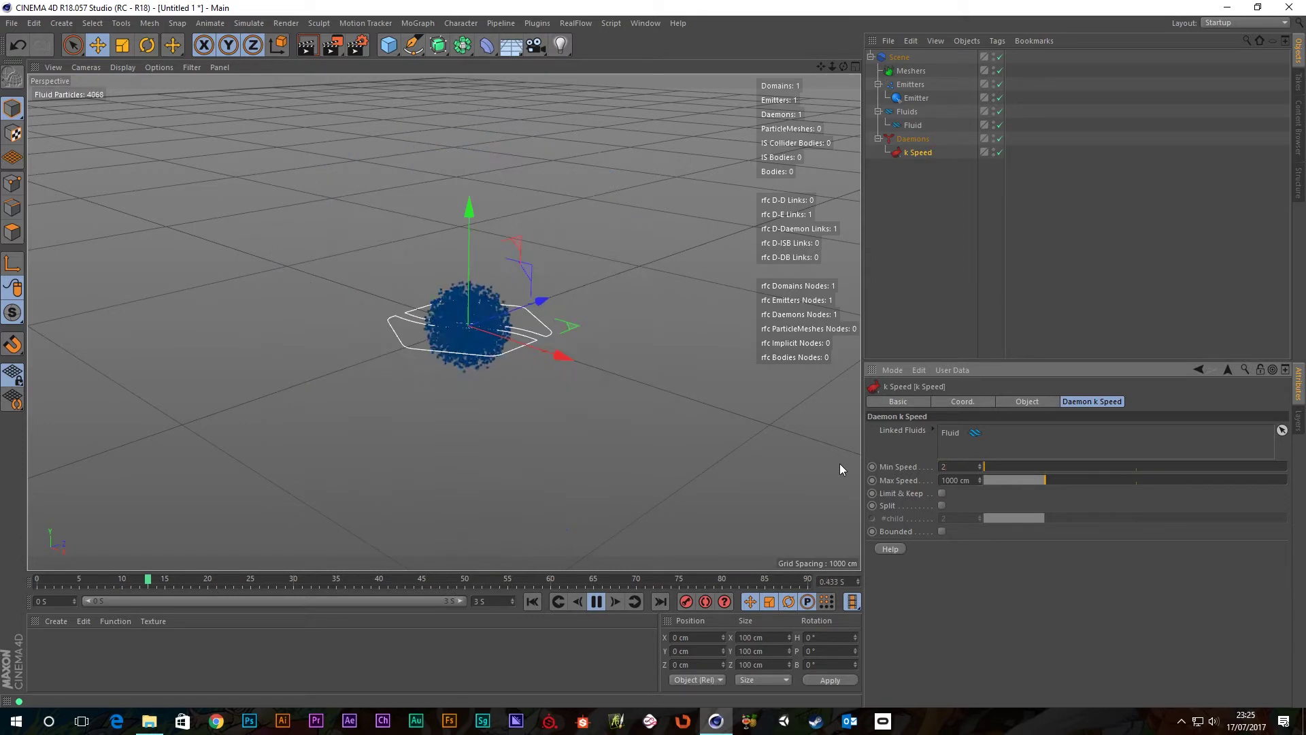
pyautogui.write('20')
pyautogui.press('Return')
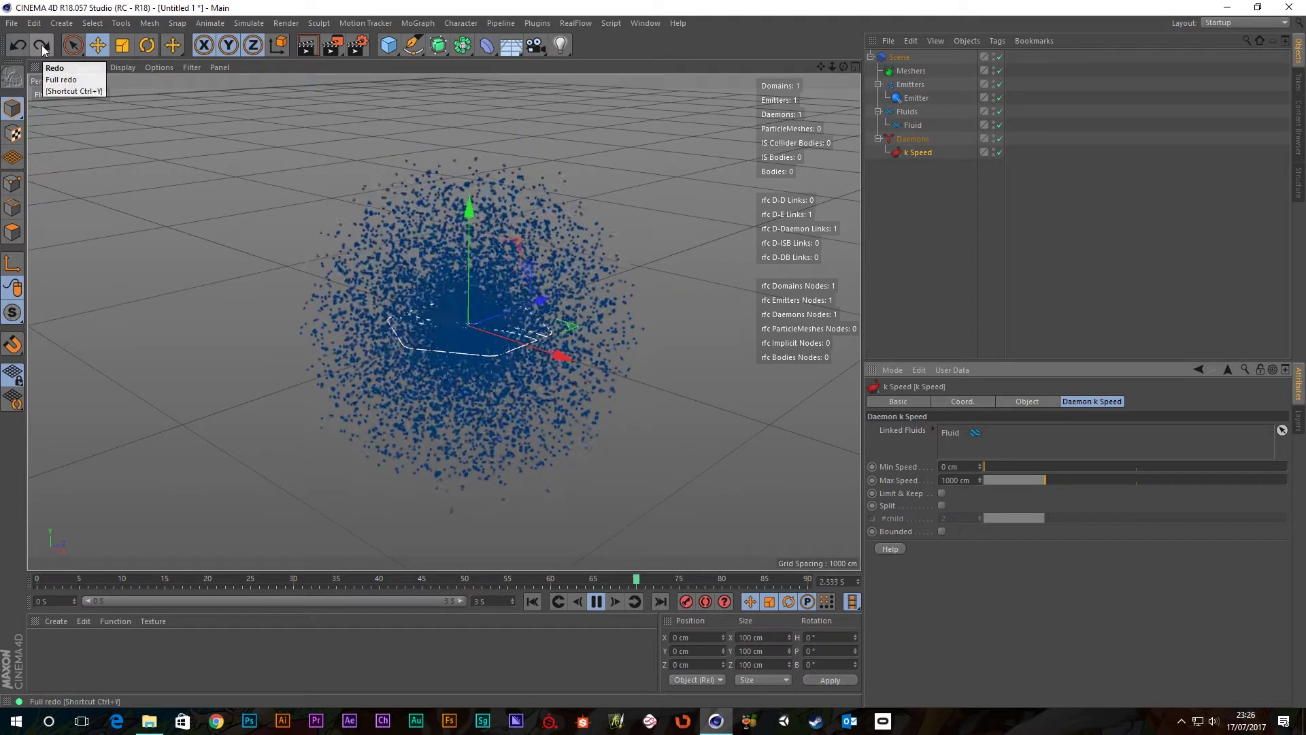
pyautogui.click(42, 45)
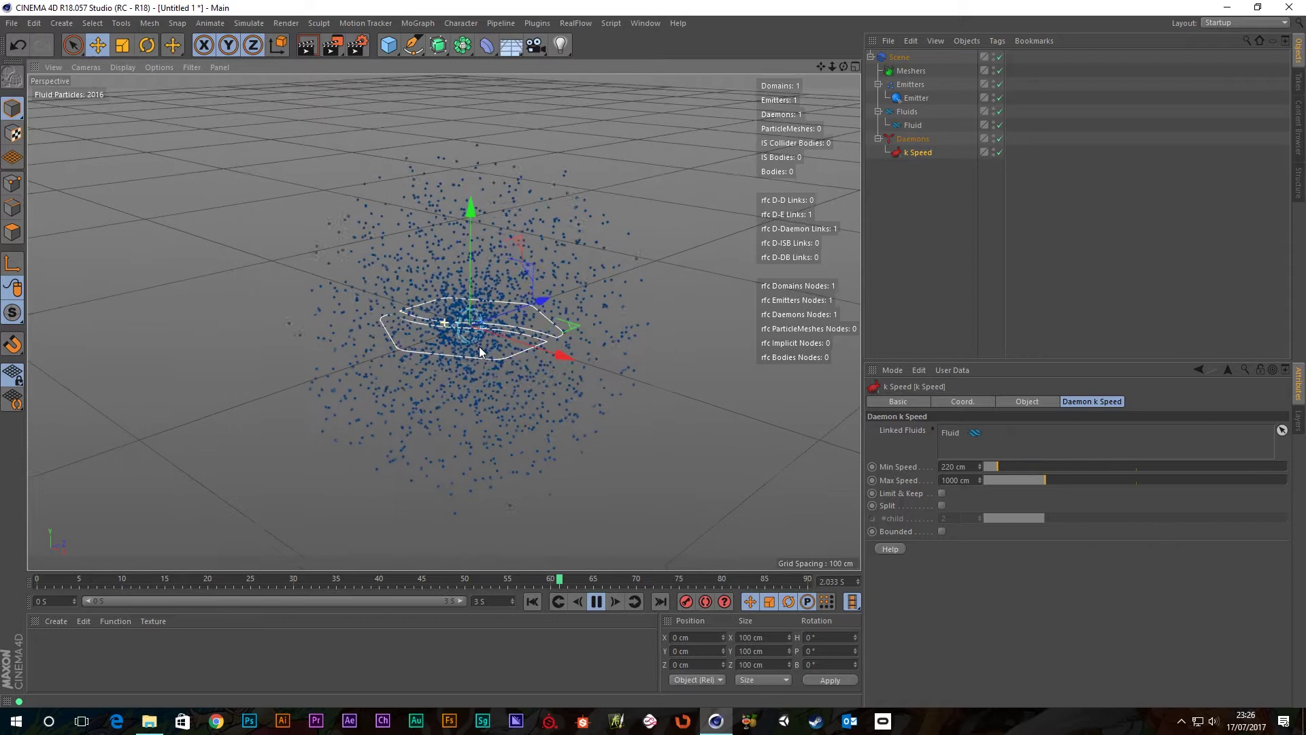
pyautogui.scroll(1, 479, 336)
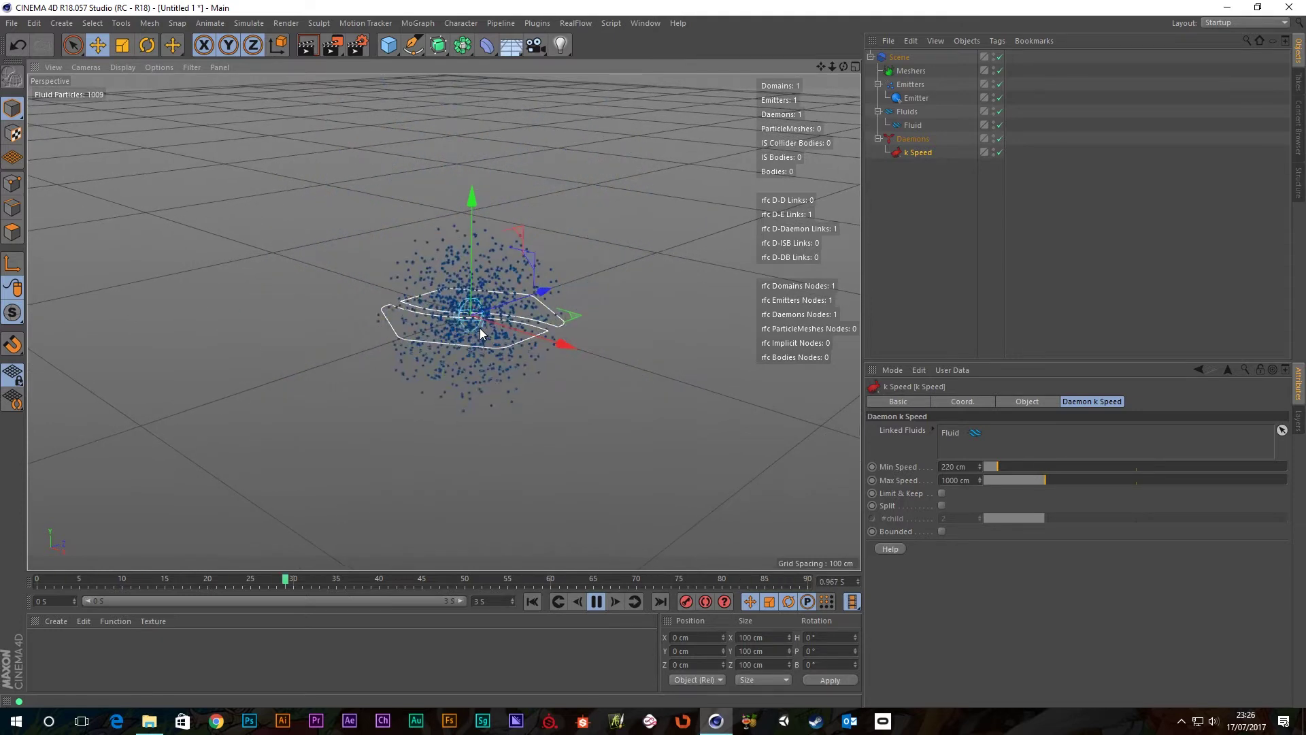
# Step: Set Min Speed to 0 cm and test Max Speed at about 700 cm, then 0 cm
pyautogui.click(973, 466)
pyautogui.write('0')
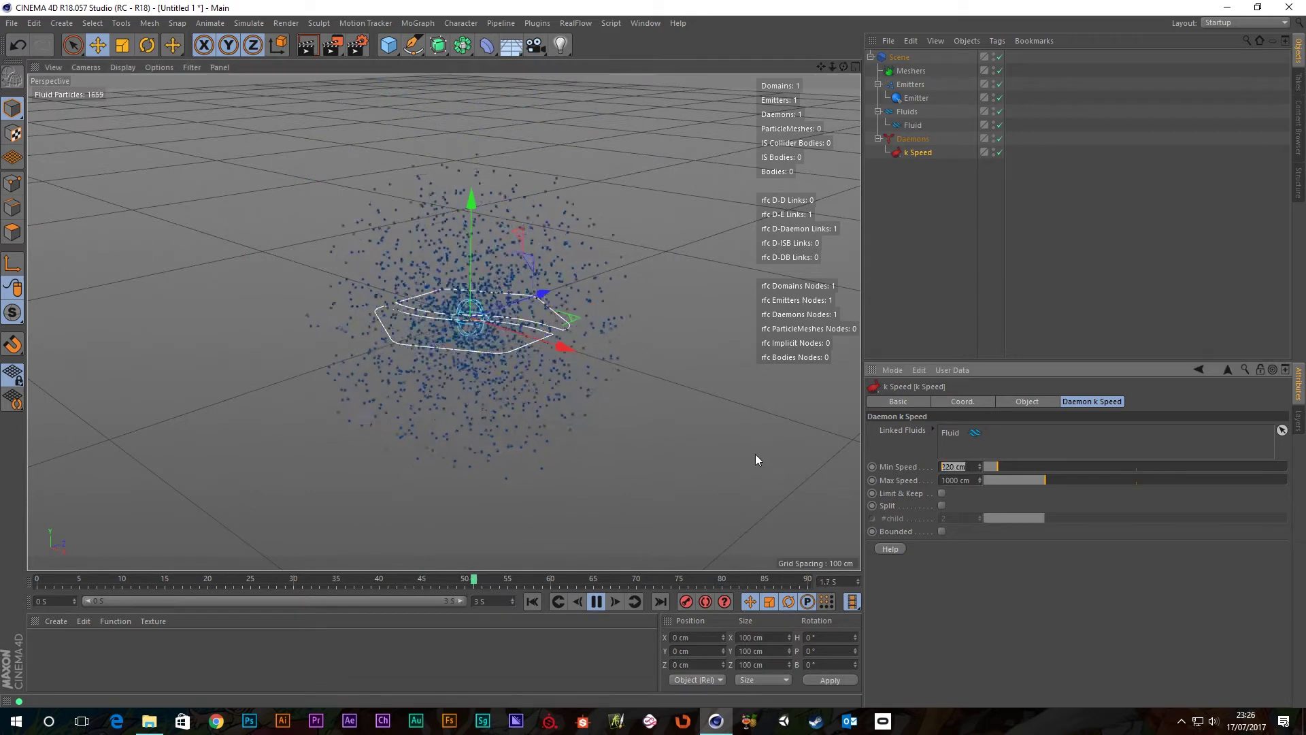
pyautogui.press('Return')
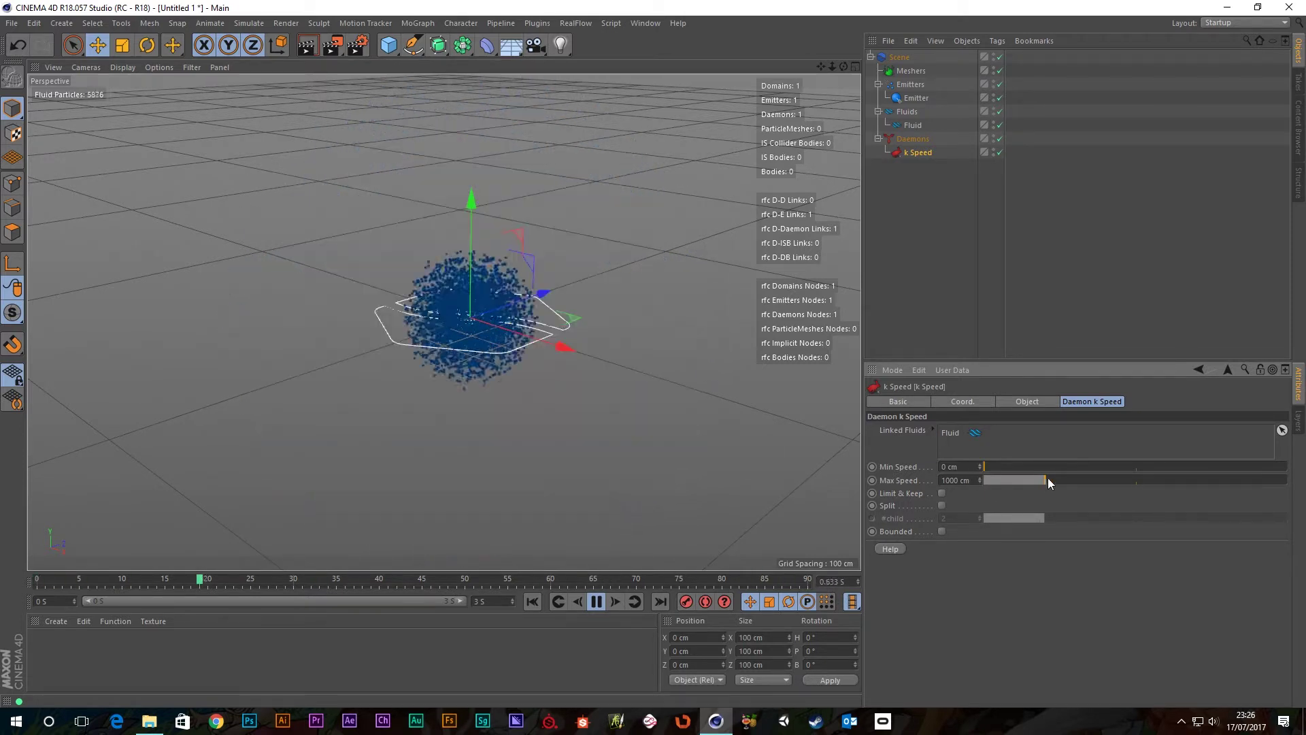
pyautogui.moveTo(1047, 477); pyautogui.dragTo(994, 480)
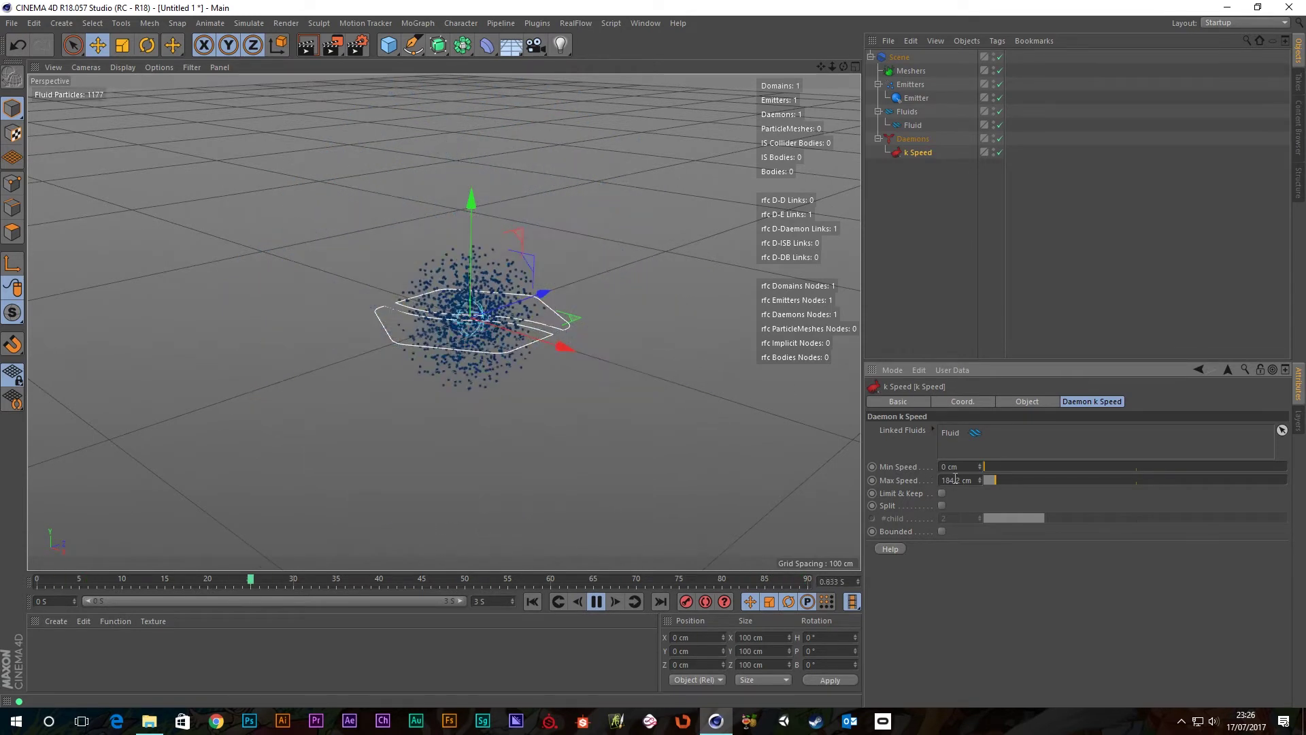
pyautogui.write('0')
pyautogui.press('Return')
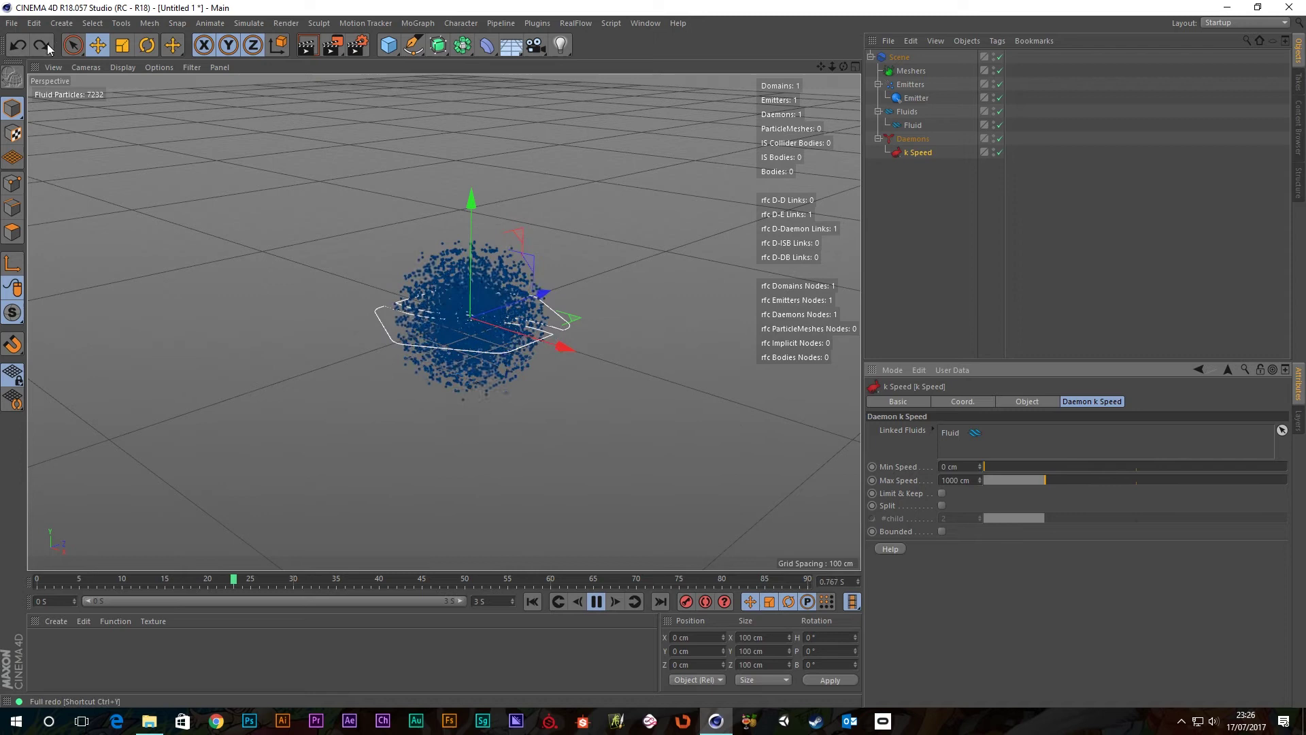
pyautogui.click(42, 45)
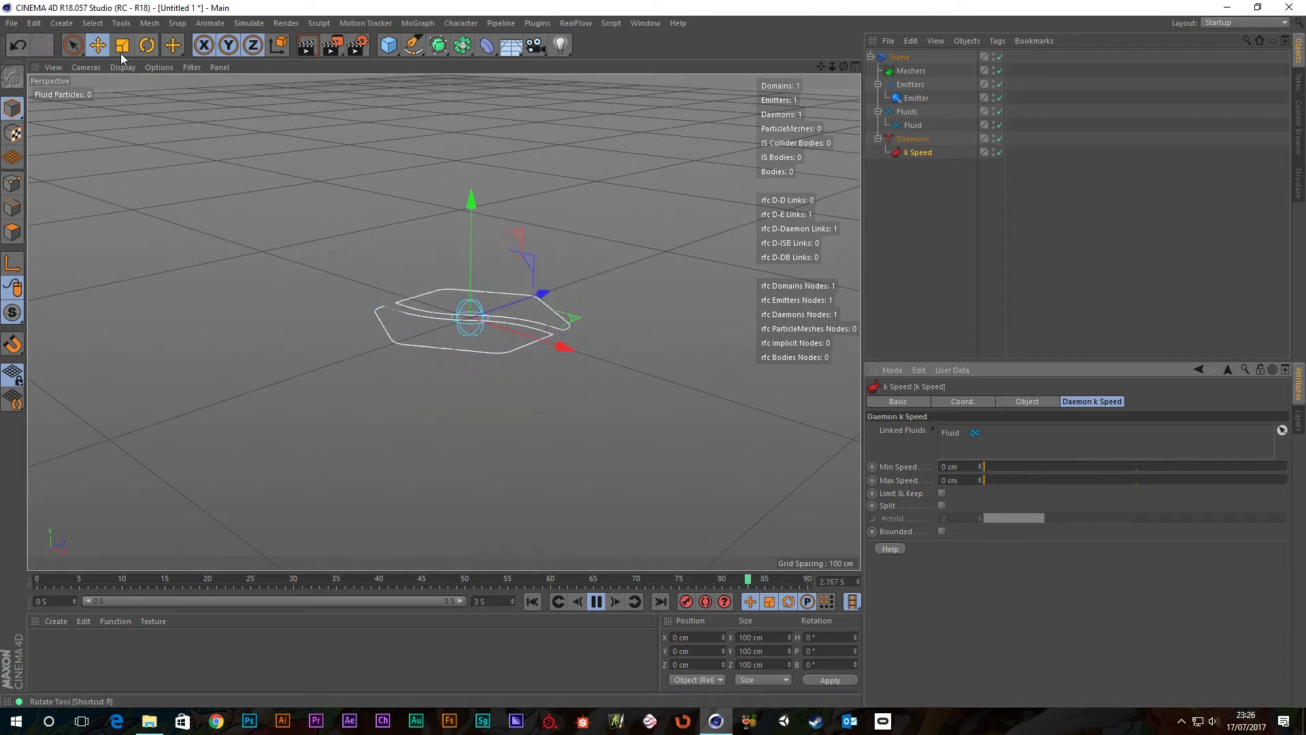
# Step: Set Max Speed to 180 cm, then reset it to its default 1000 cm
pyautogui.click(974, 480)
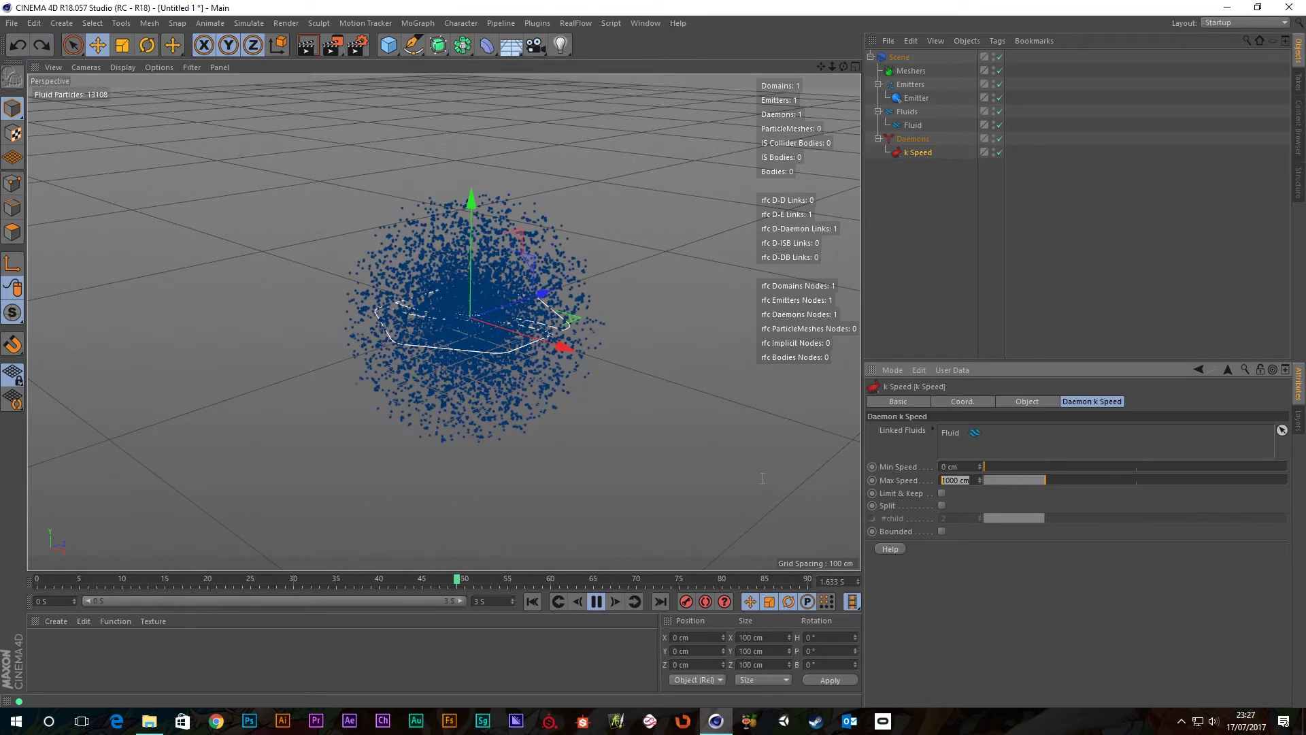
pyautogui.write('180')
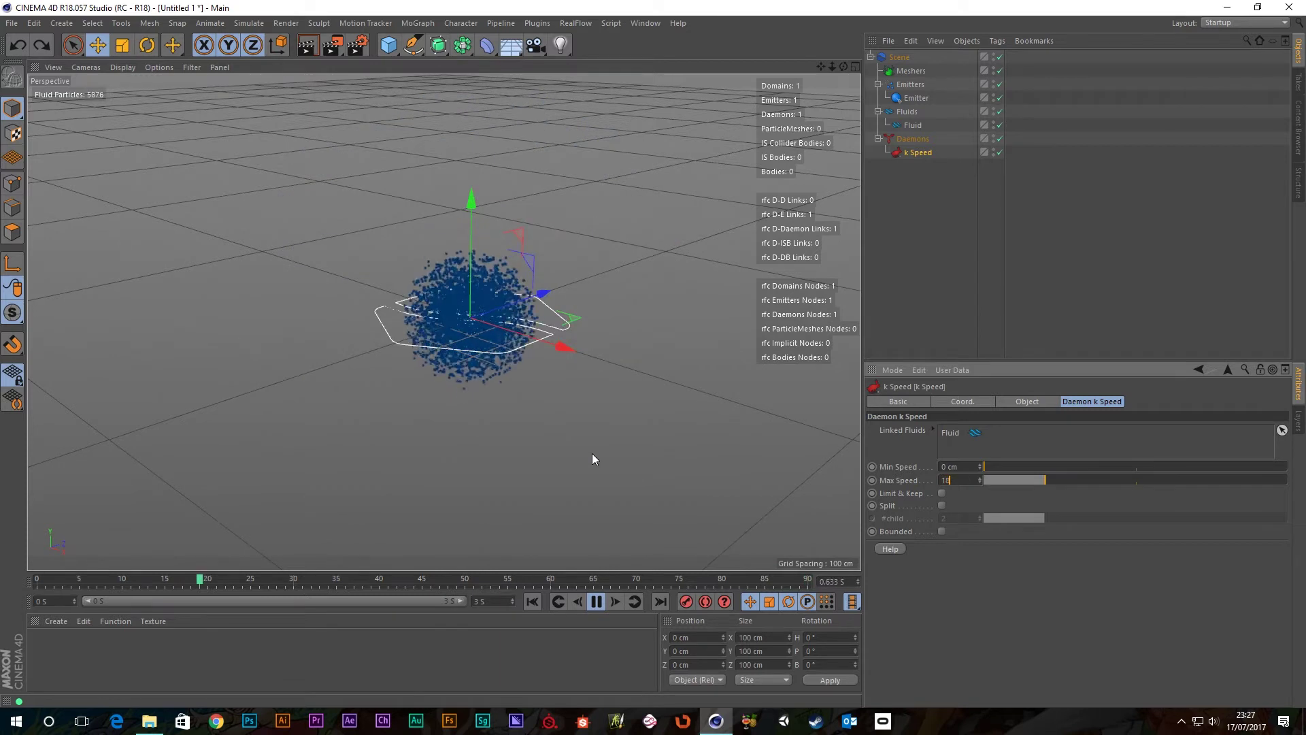
pyautogui.press('Return')
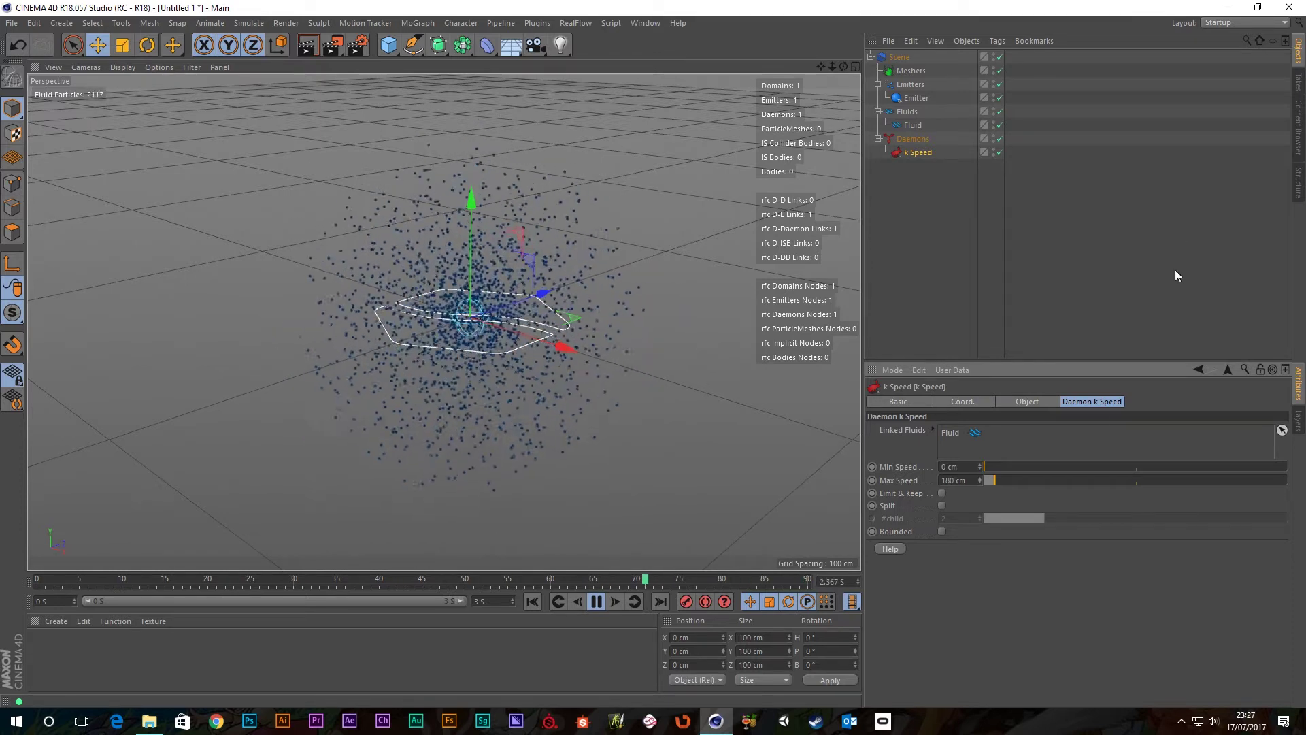
pyautogui.rightClick(916, 476)
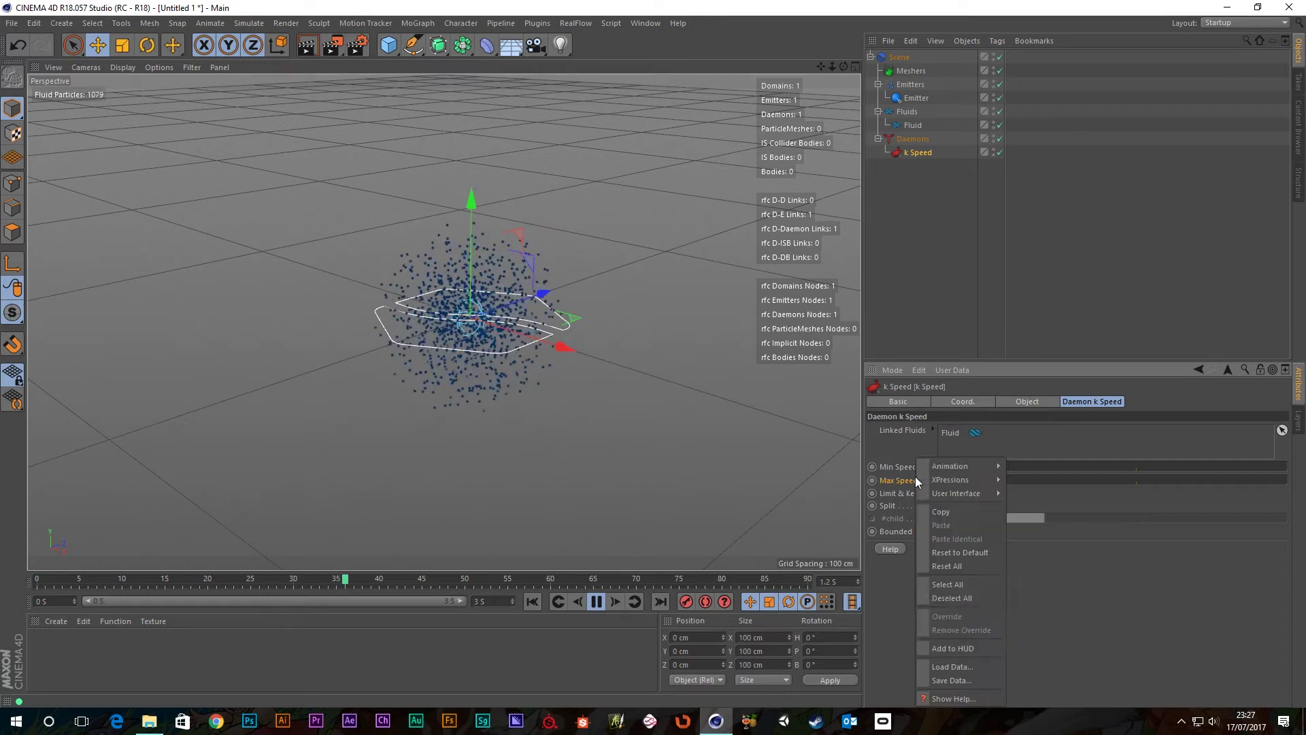
pyautogui.click(953, 555)
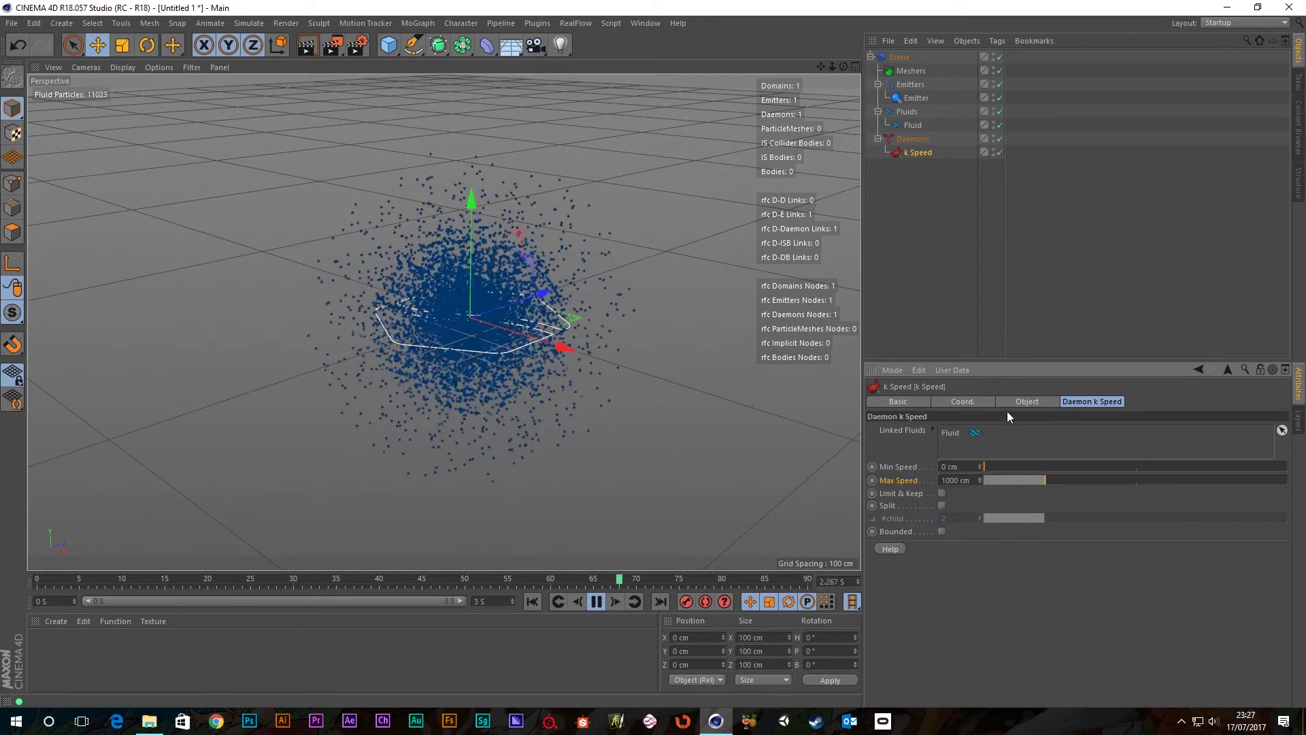
# Step: Step the Emitter's Randomness up from 0.3 through 1.3 and 2.2 to 3.4
pyautogui.click(916, 98)
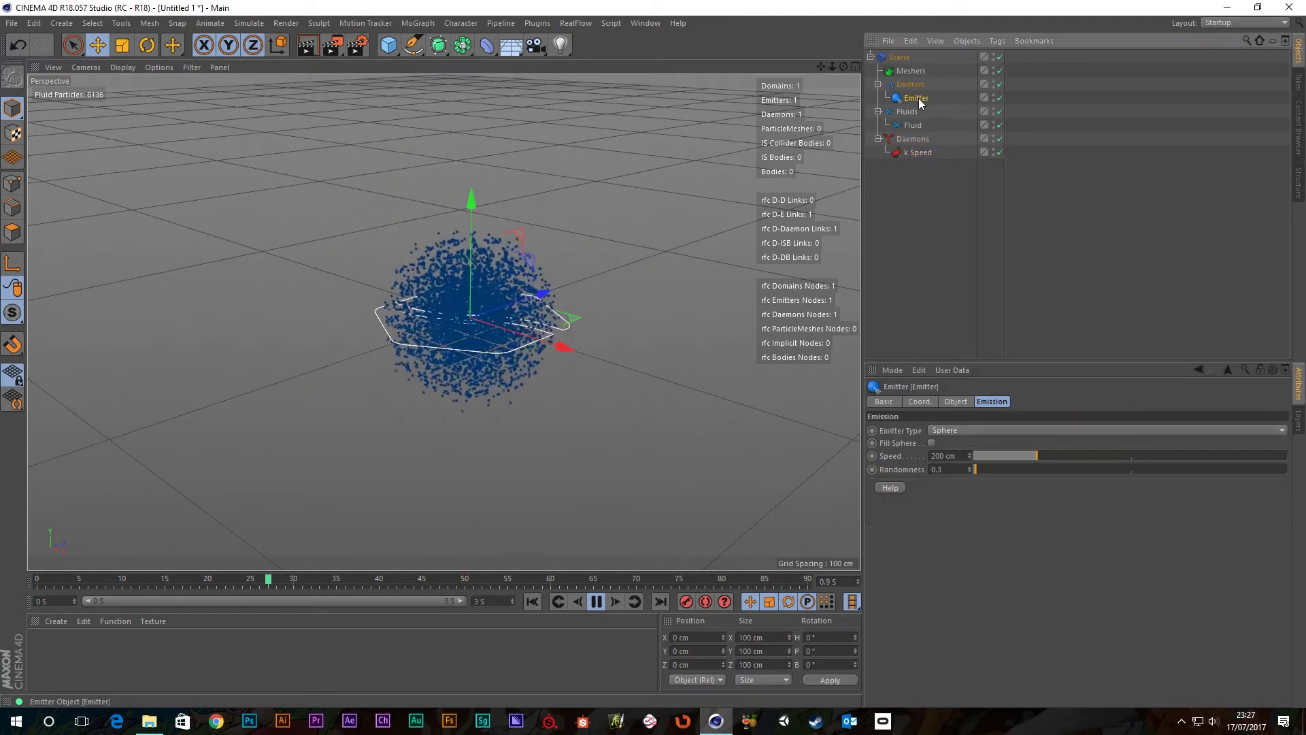
pyautogui.click(970, 467)
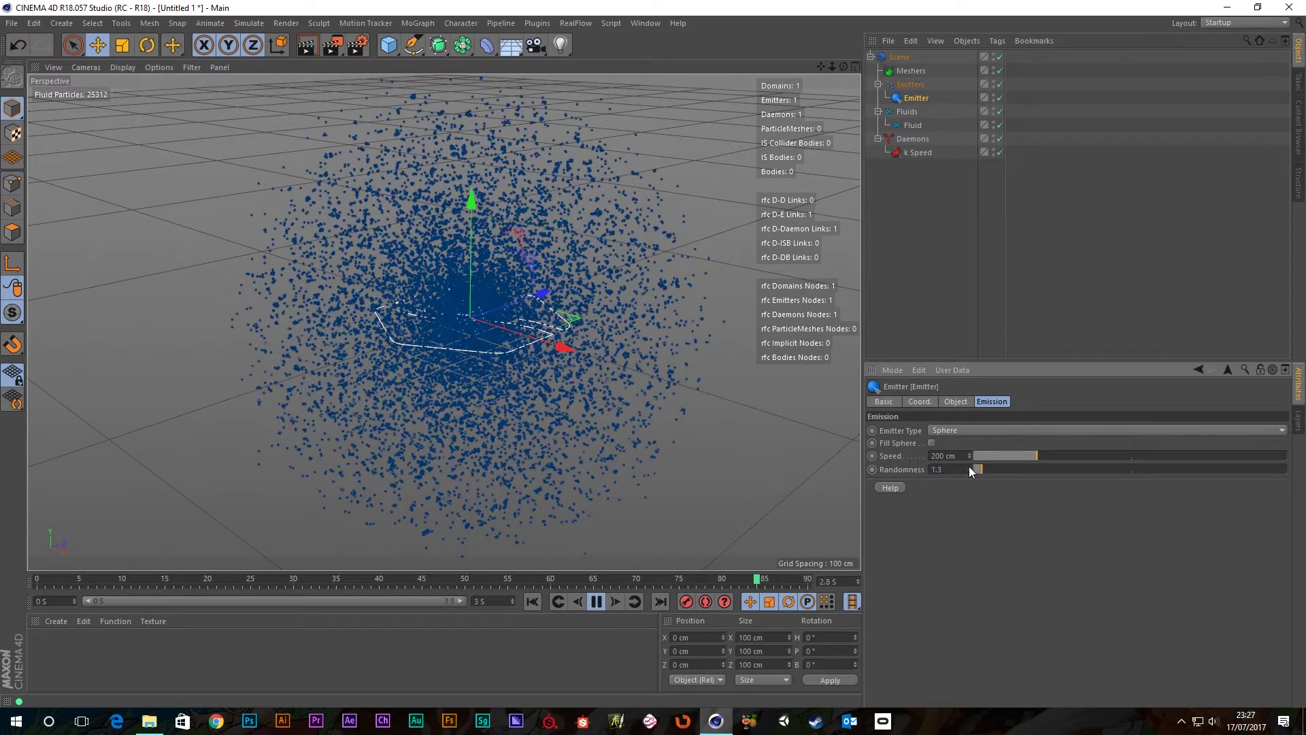
pyautogui.click(969, 467)
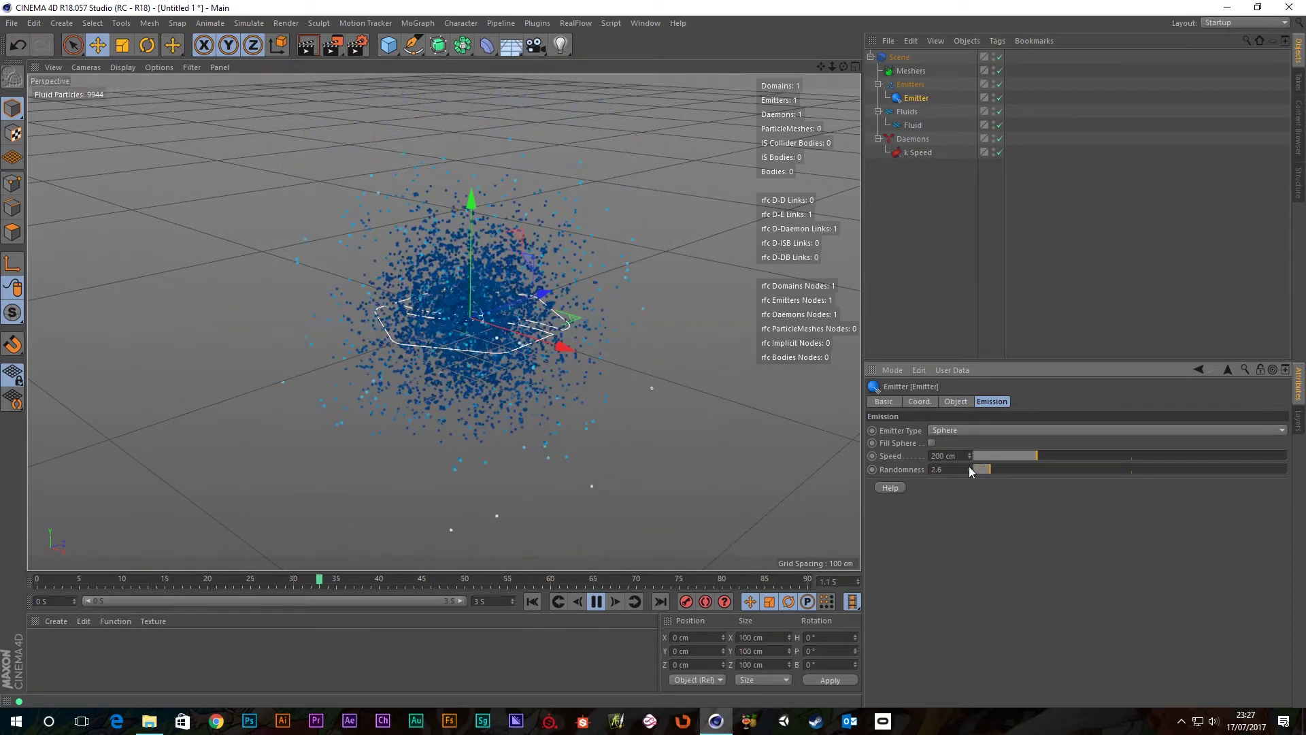
pyautogui.click(968, 466)
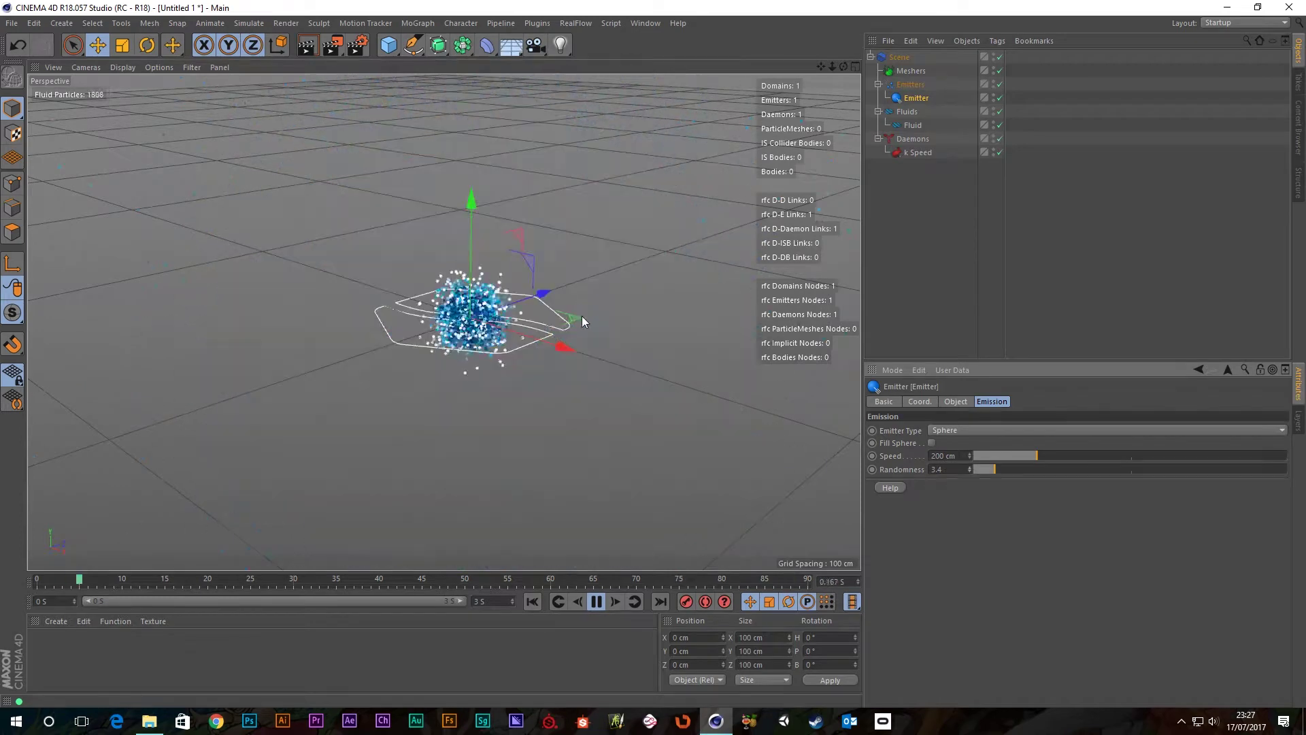
pyautogui.keyDown('alt'); pyautogui.moveTo(521, 342); pyautogui.dragTo(494, 293); pyautogui.keyUp('alt')
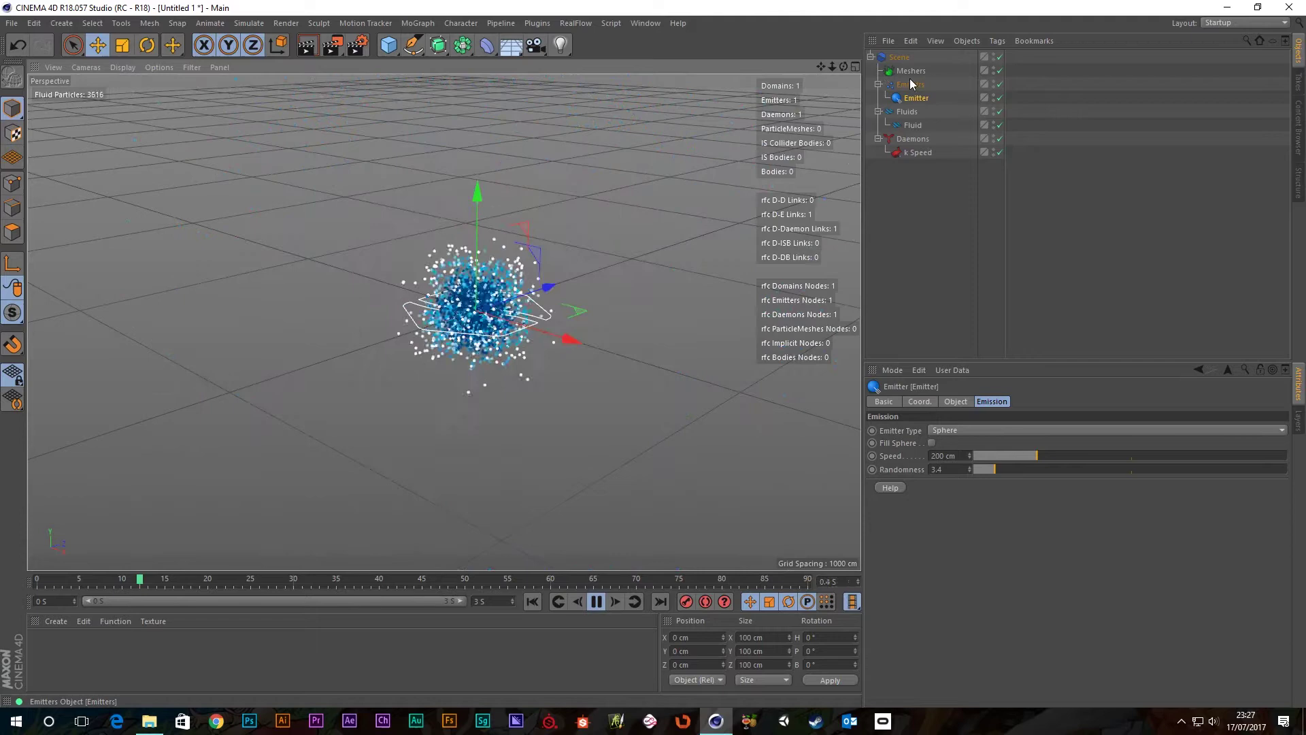
# Step: Show the Fluid's Display settings, colouring particles by Velocity from 0.05 to 5
pyautogui.click(910, 84)
pyautogui.click(912, 125)
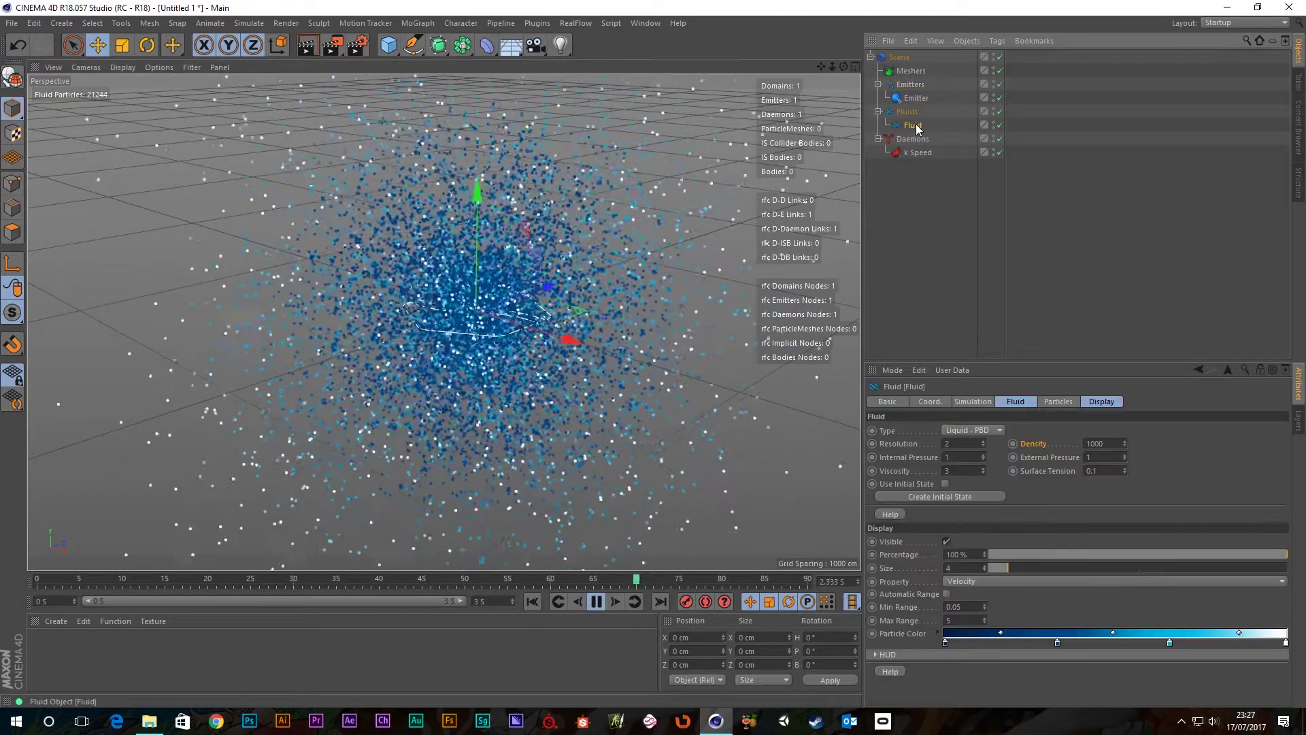
pyautogui.click(1102, 402)
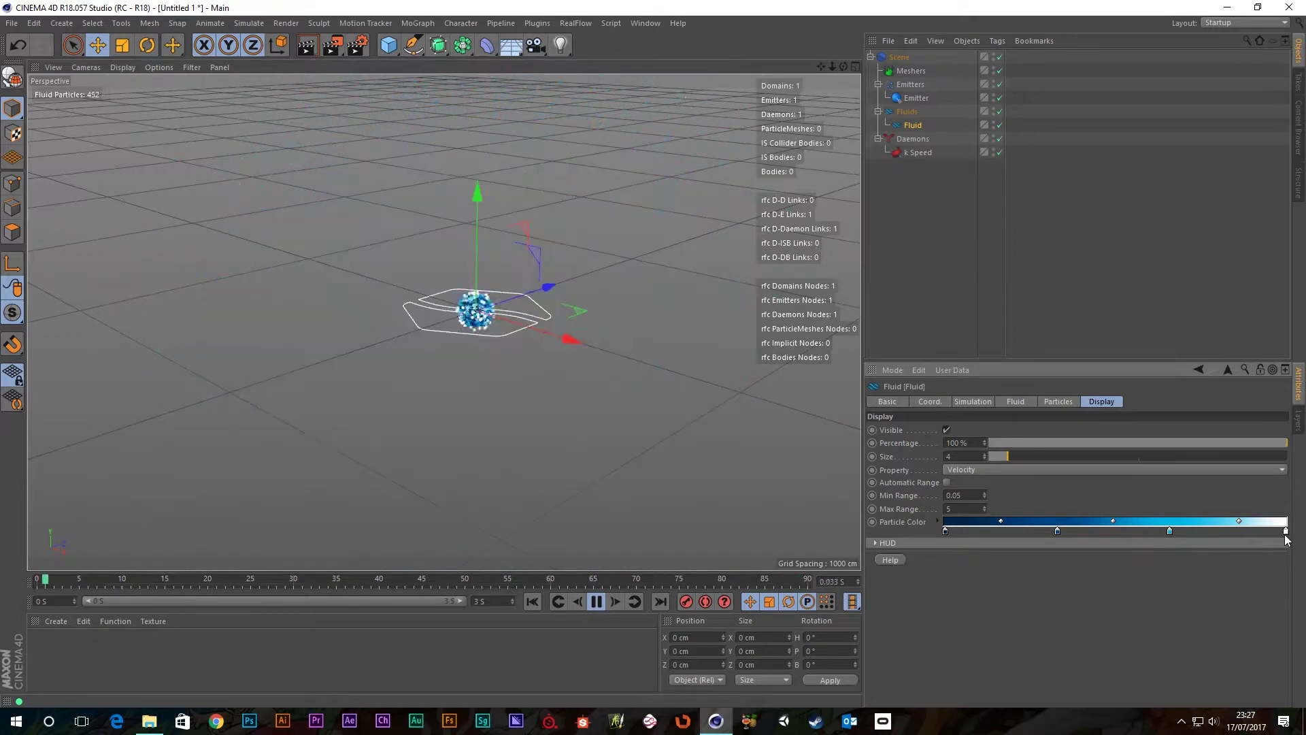
# Step: Try k Speed Max Speed at 500 and 300 cm, then set it back to 1000 cm
pyautogui.click(916, 152)
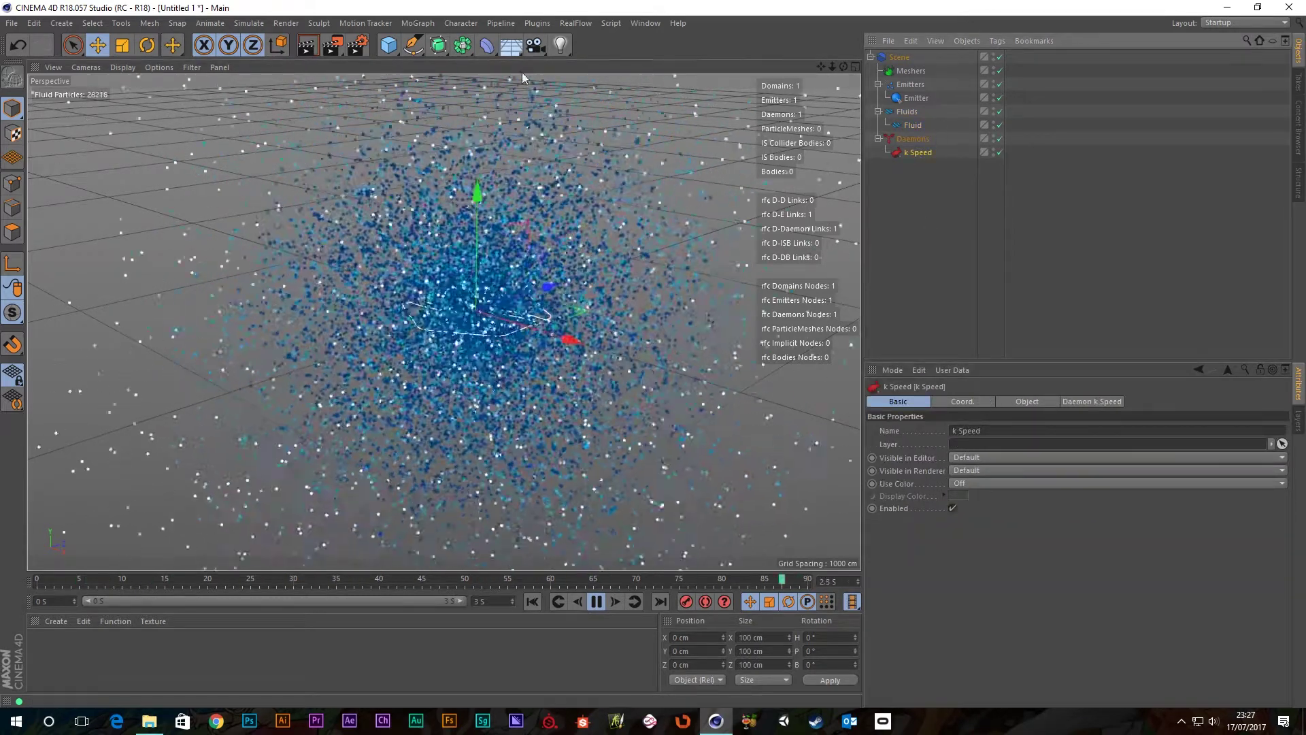
pyautogui.click(1099, 400)
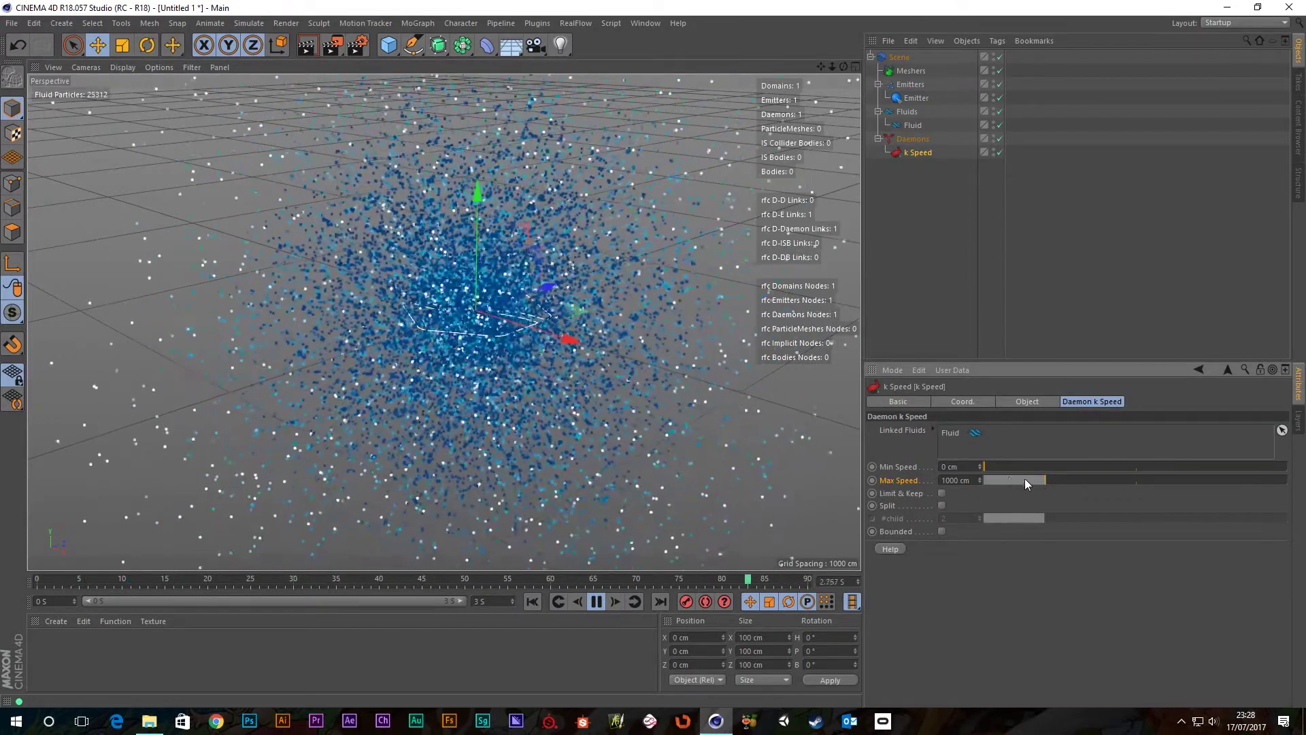
pyautogui.write('500')
pyautogui.press('Return')
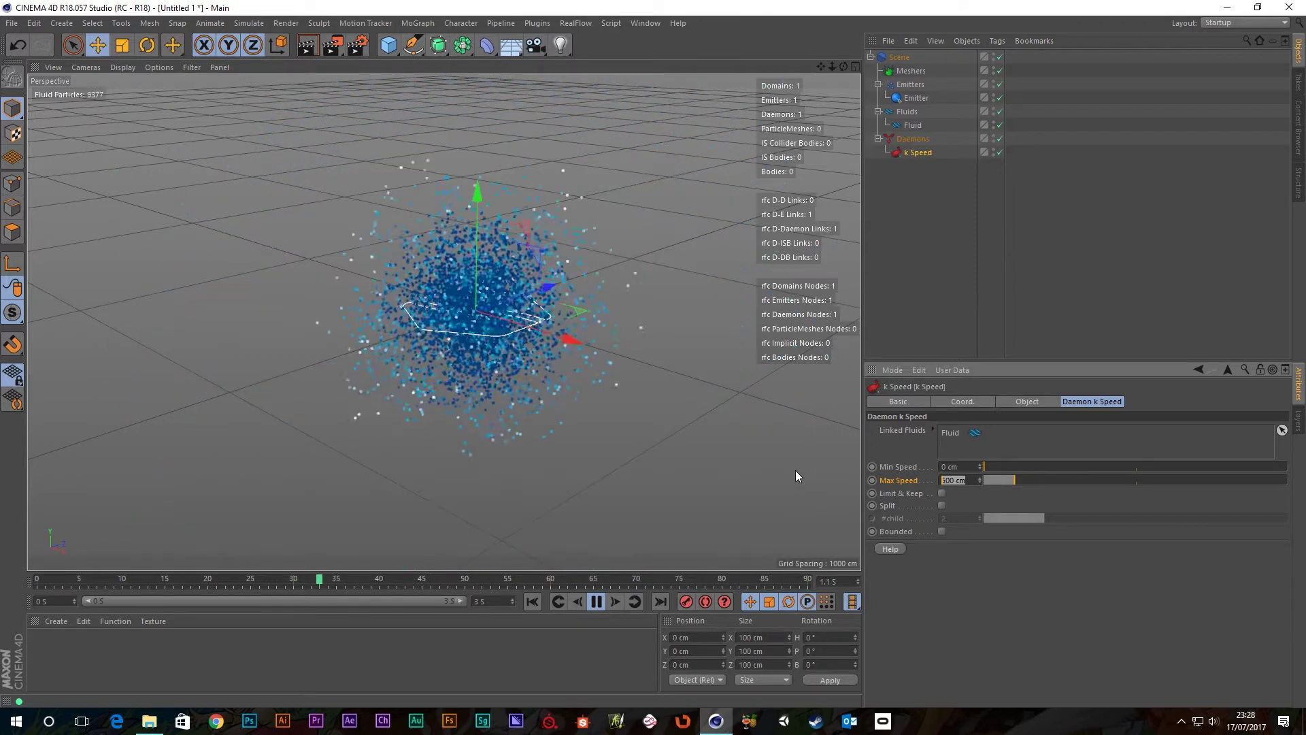
pyautogui.write('300')
pyautogui.press('Return')
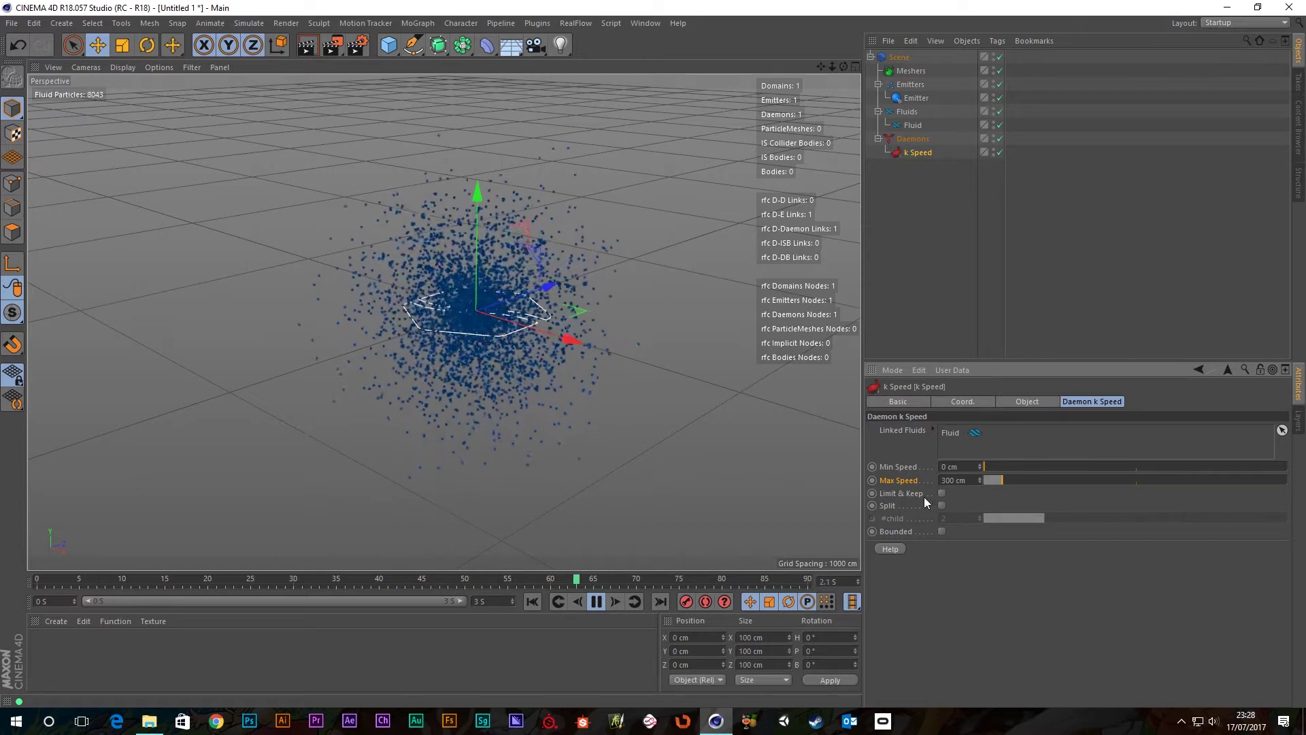
pyautogui.doubleClick(956, 480)
pyautogui.write('1000')
pyautogui.press('Return')
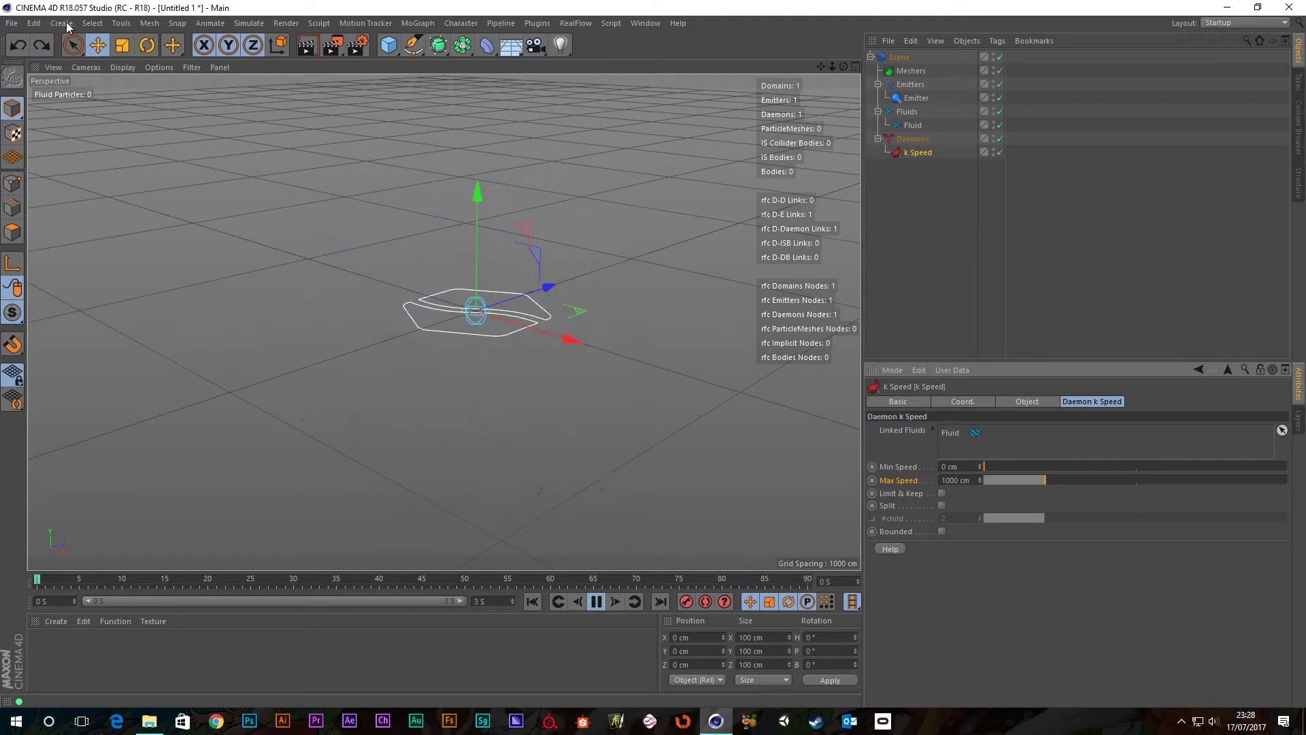
# Step: Undo Max Speed to 300 cm, toggle Limit & Keep on and off, then lower Max Speed to 195.3 cm
pyautogui.click(47, 51)
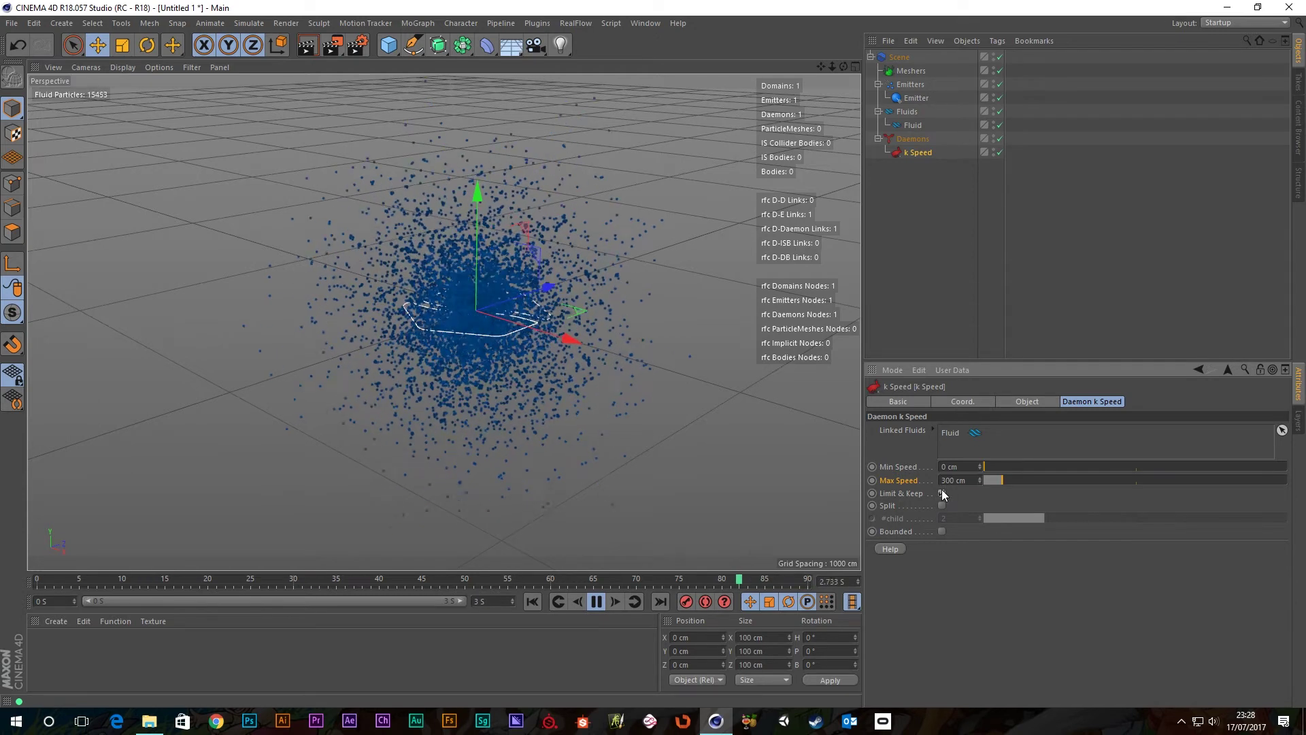
pyautogui.click(942, 493)
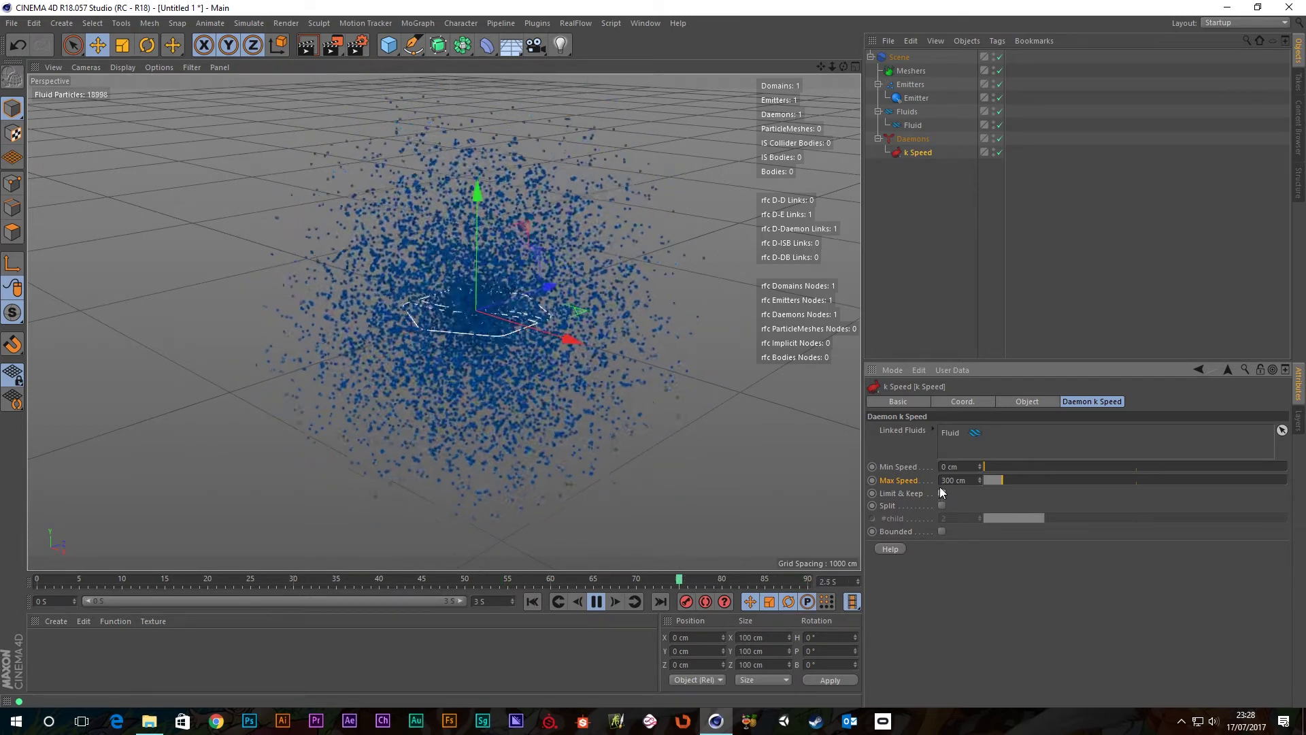
pyautogui.click(942, 493)
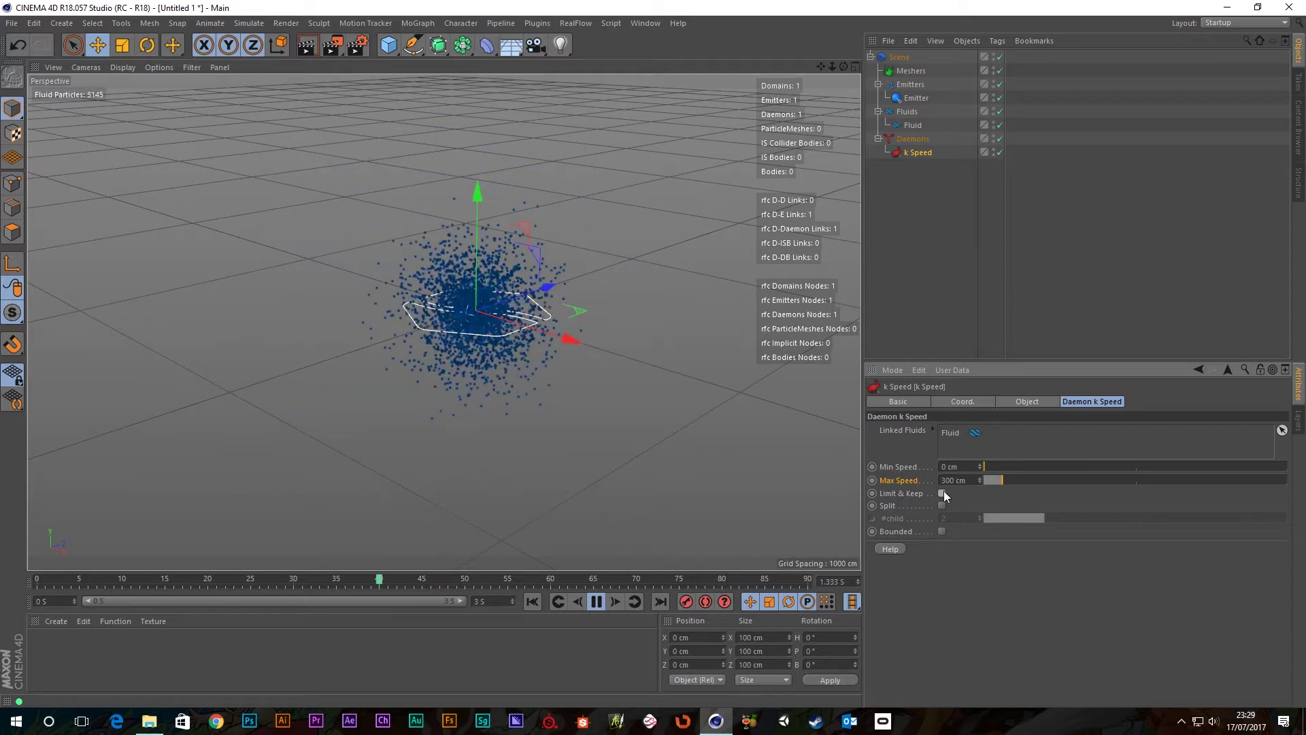
pyautogui.moveTo(997, 482); pyautogui.dragTo(1000, 481)
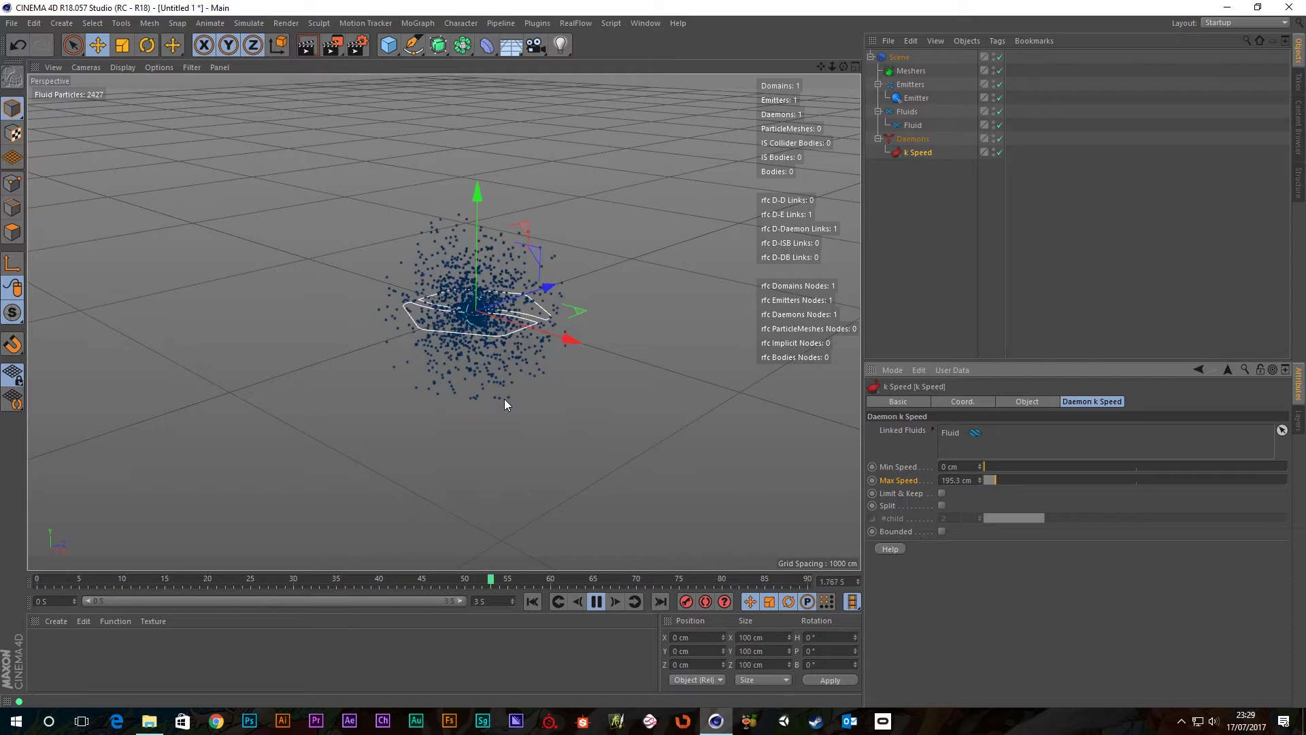
# Step: Enable Split, enter 20 children (clamped to 10), then leave Split switched off
pyautogui.click(942, 505)
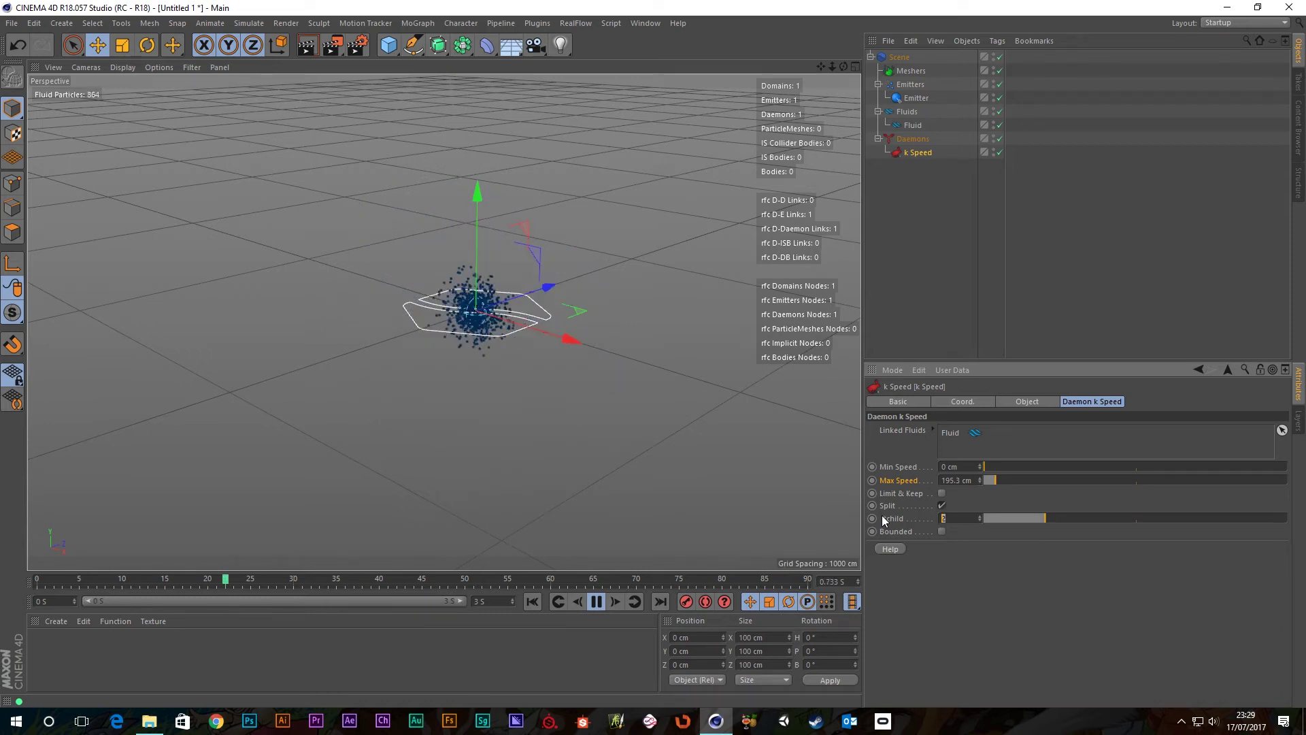
pyautogui.write('20')
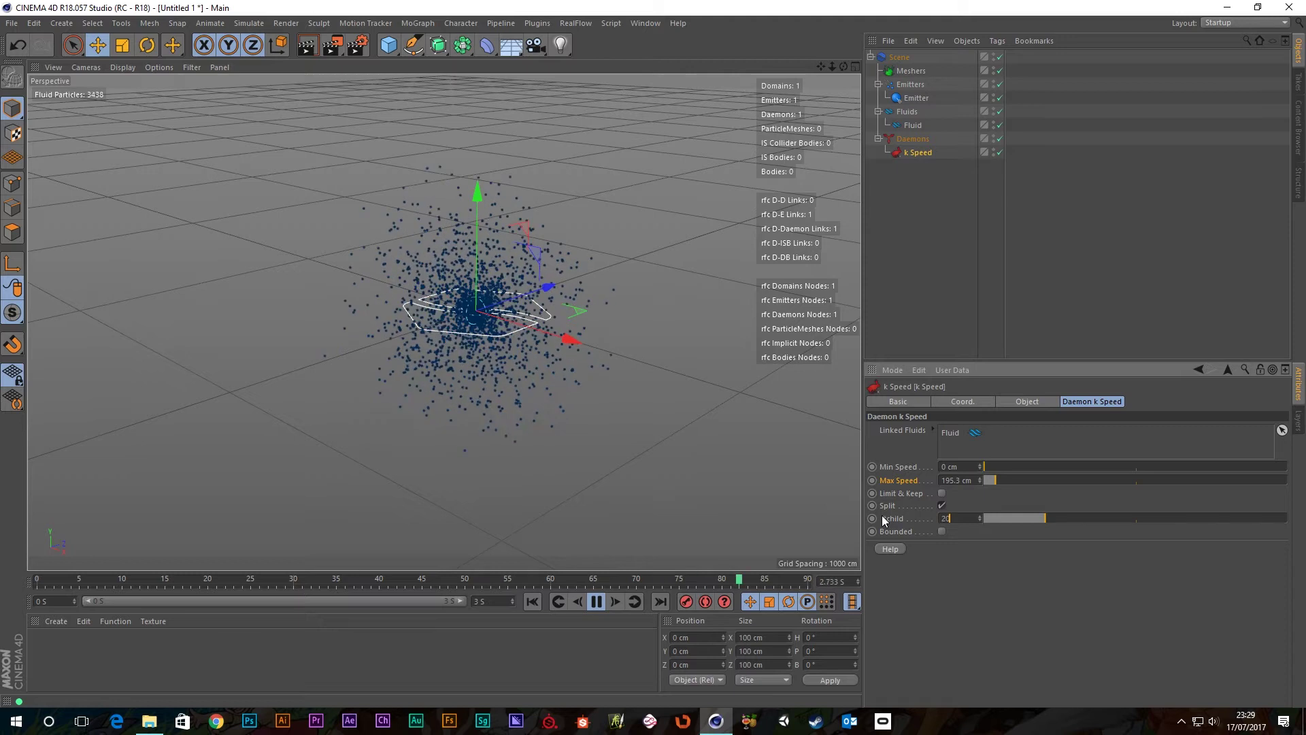
pyautogui.press('Return')
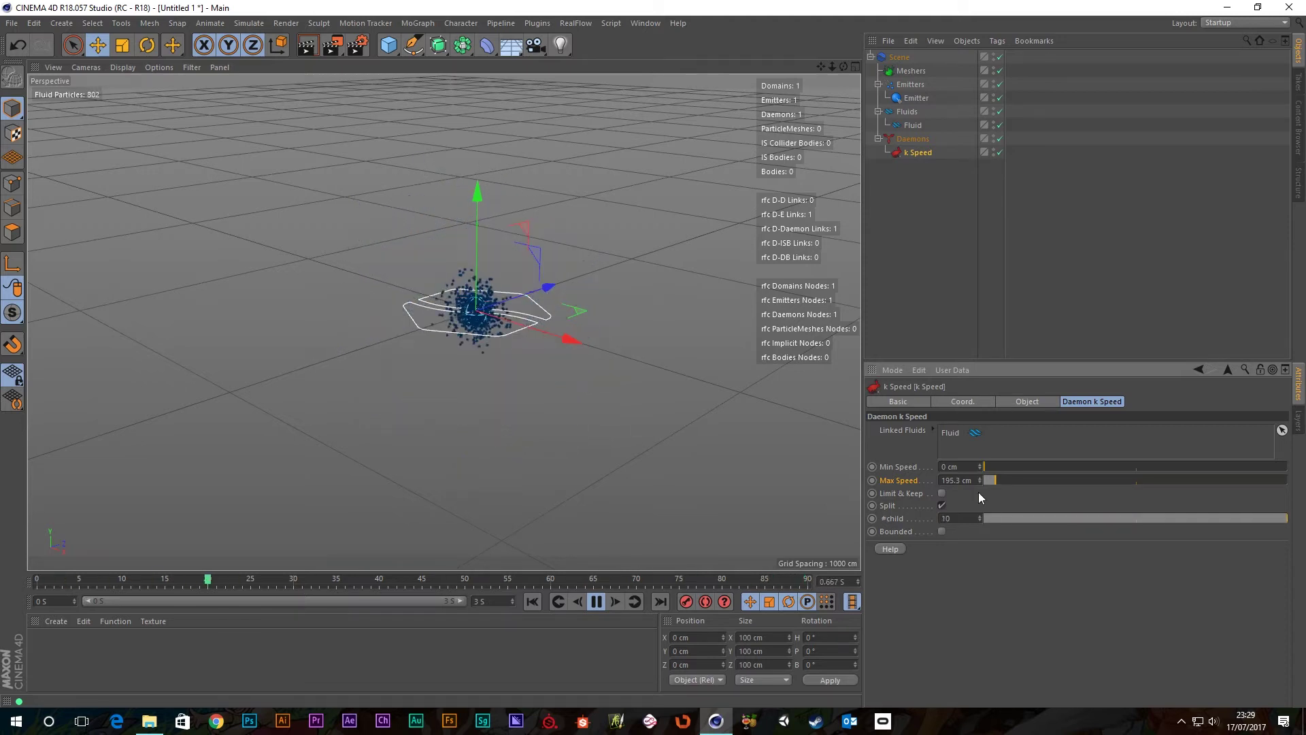
pyautogui.click(941, 505)
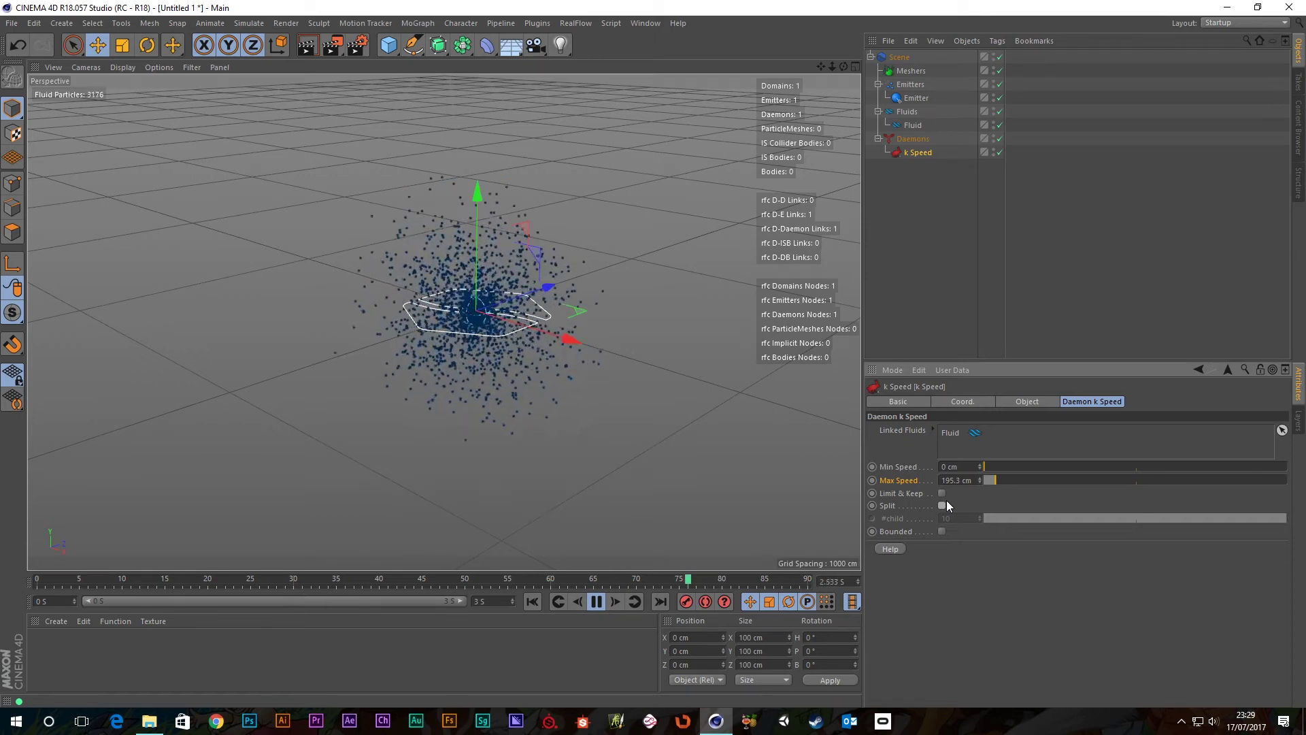
pyautogui.click(942, 505)
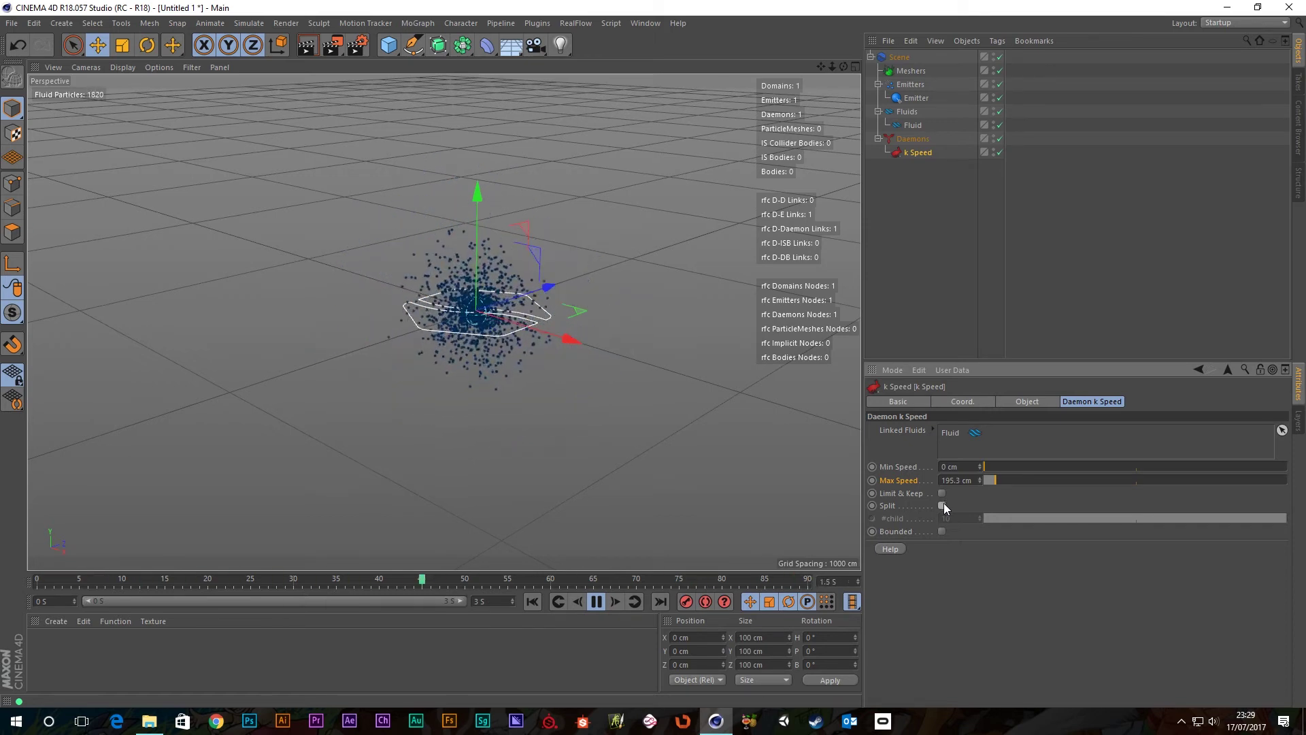
pyautogui.click(942, 504)
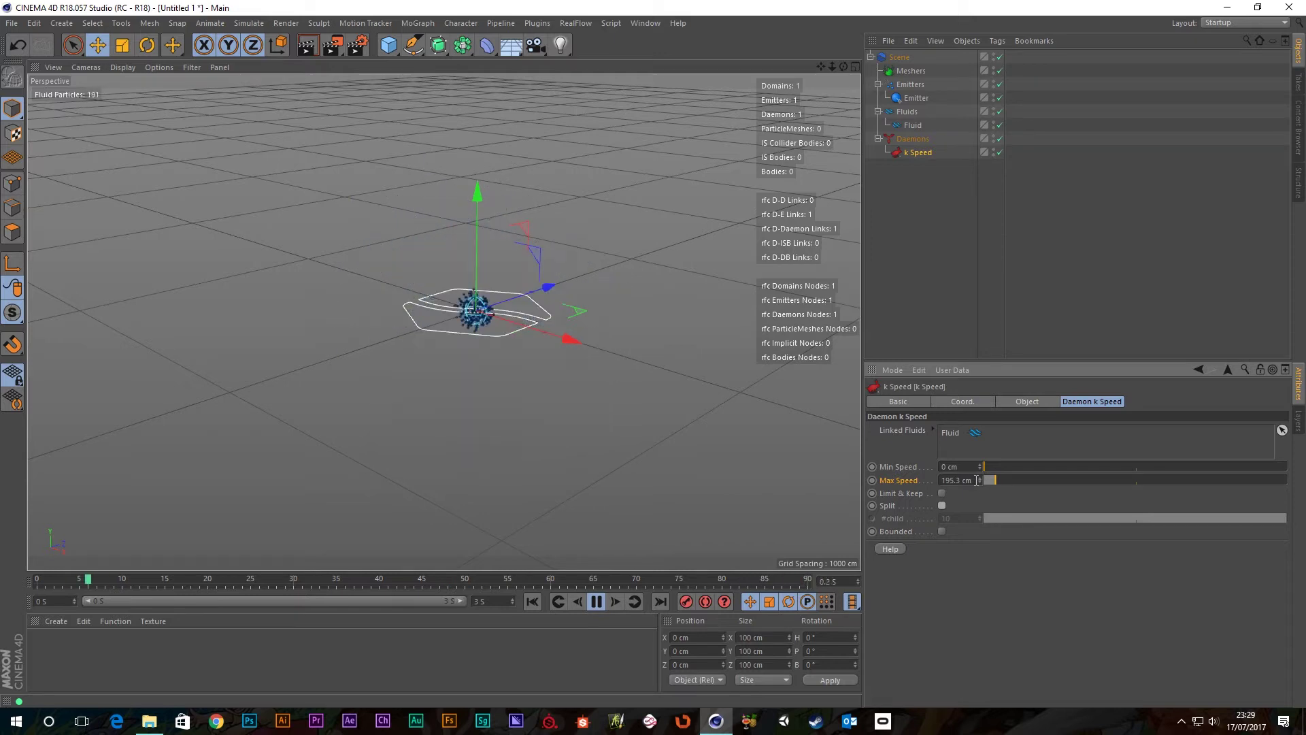
# Step: Make the k Speed daemon Bounded and lower its Max Speed to 106 cm
pyautogui.click(941, 531)
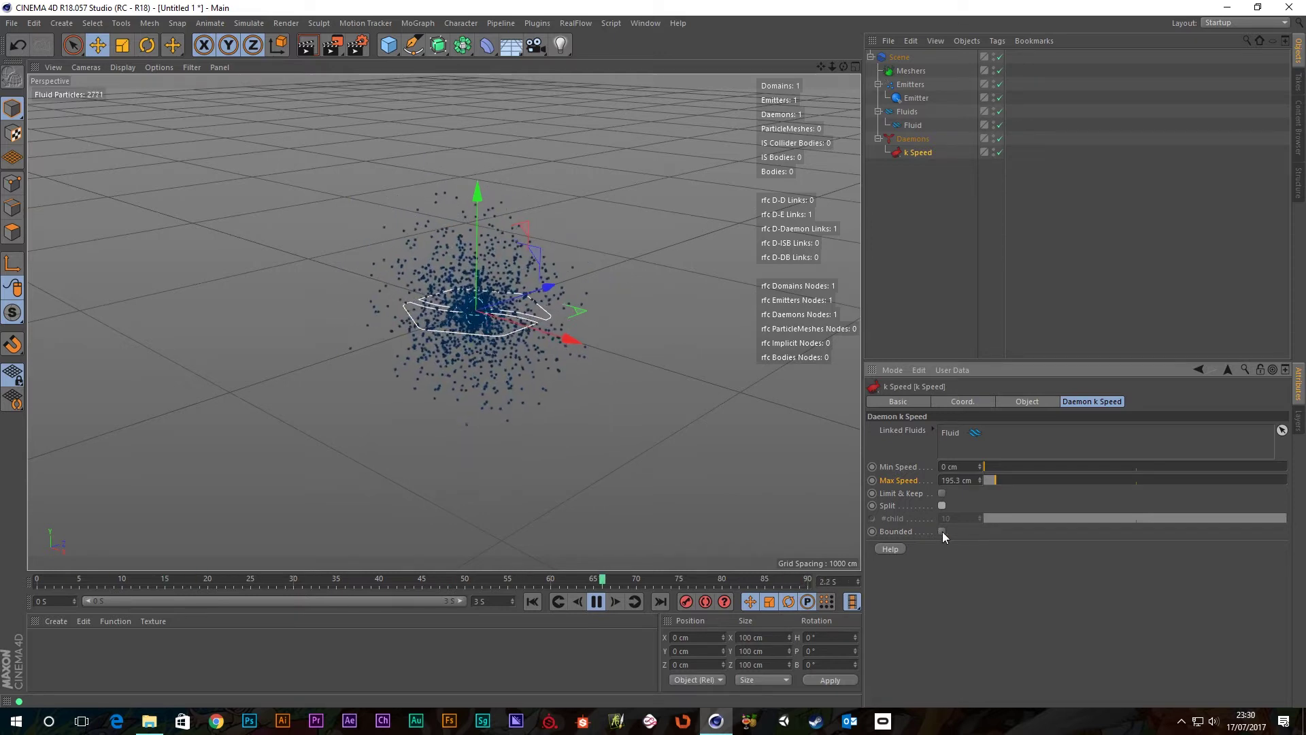
pyautogui.scroll(4, 476, 321)
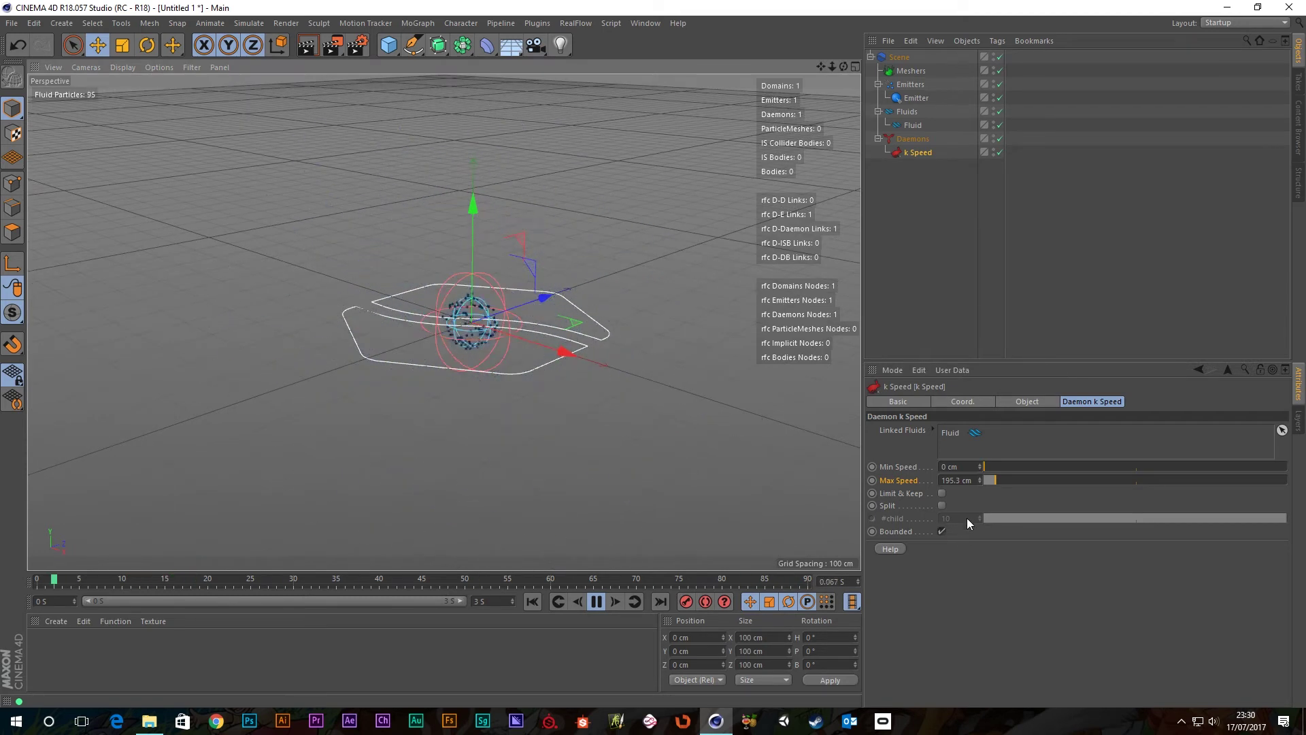
pyautogui.moveTo(984, 477); pyautogui.dragTo(991, 479)
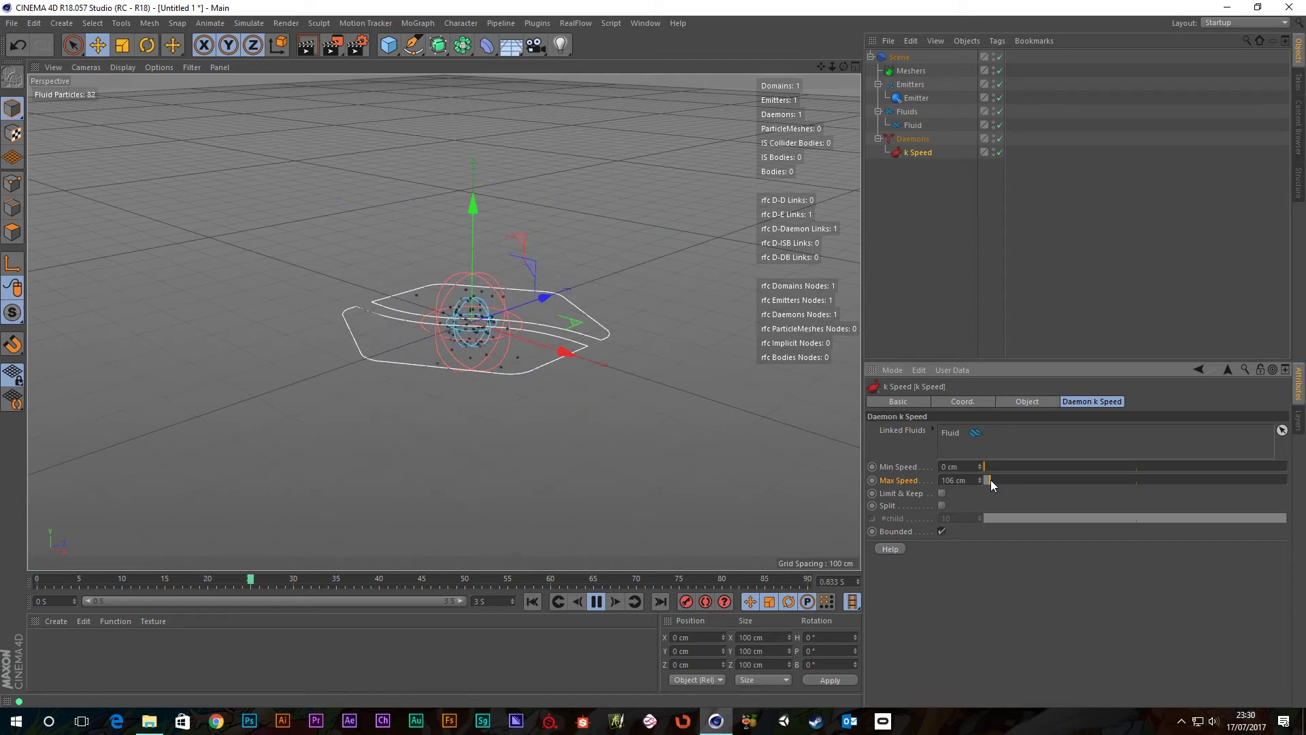
# Step: Move the daemon's sphere along Z beside the emitter, then stop and rewind playback to frame 0
pyautogui.moveTo(541, 296); pyautogui.dragTo(673, 253)
pyautogui.keyDown('alt'); pyautogui.moveTo(623, 385); pyautogui.dragTo(483, 247); pyautogui.keyUp('alt')
pyautogui.click(597, 600)
pyautogui.click(533, 601)
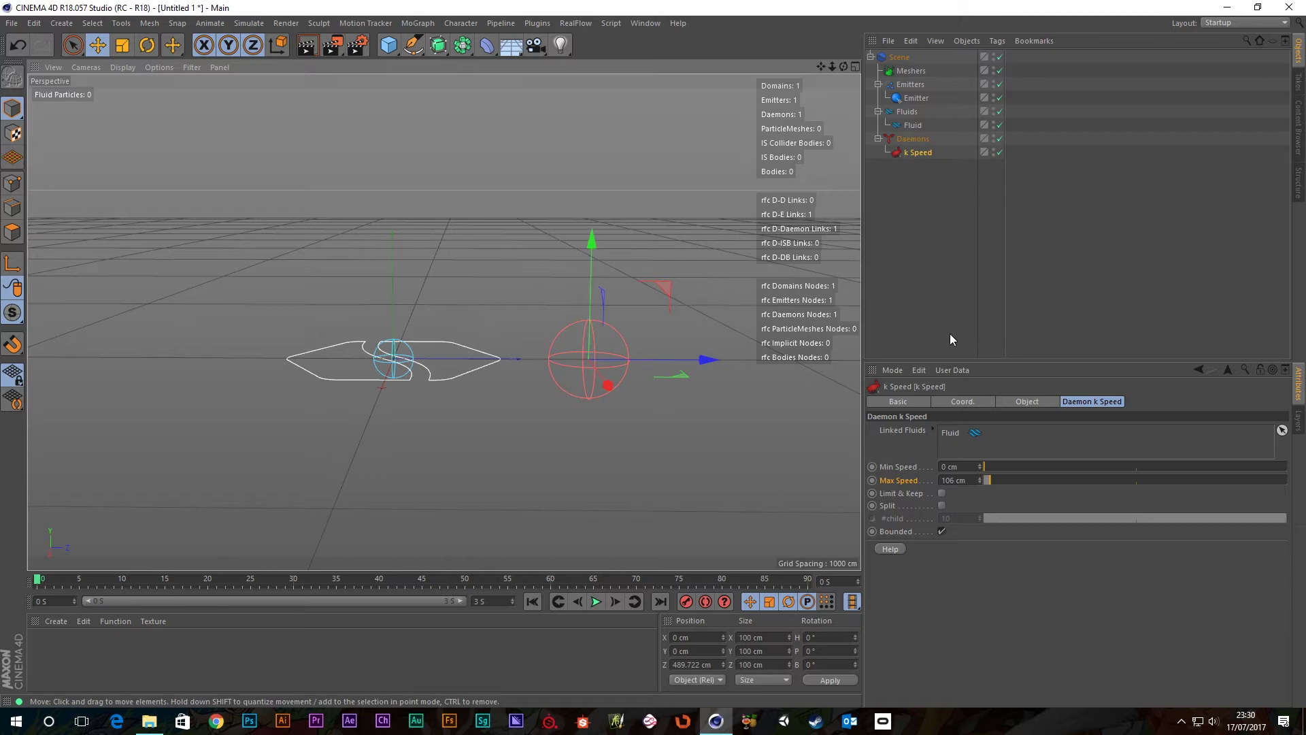
# Step: Set the daemon's bounded region Width and Depth to 250 cm
pyautogui.click(1043, 402)
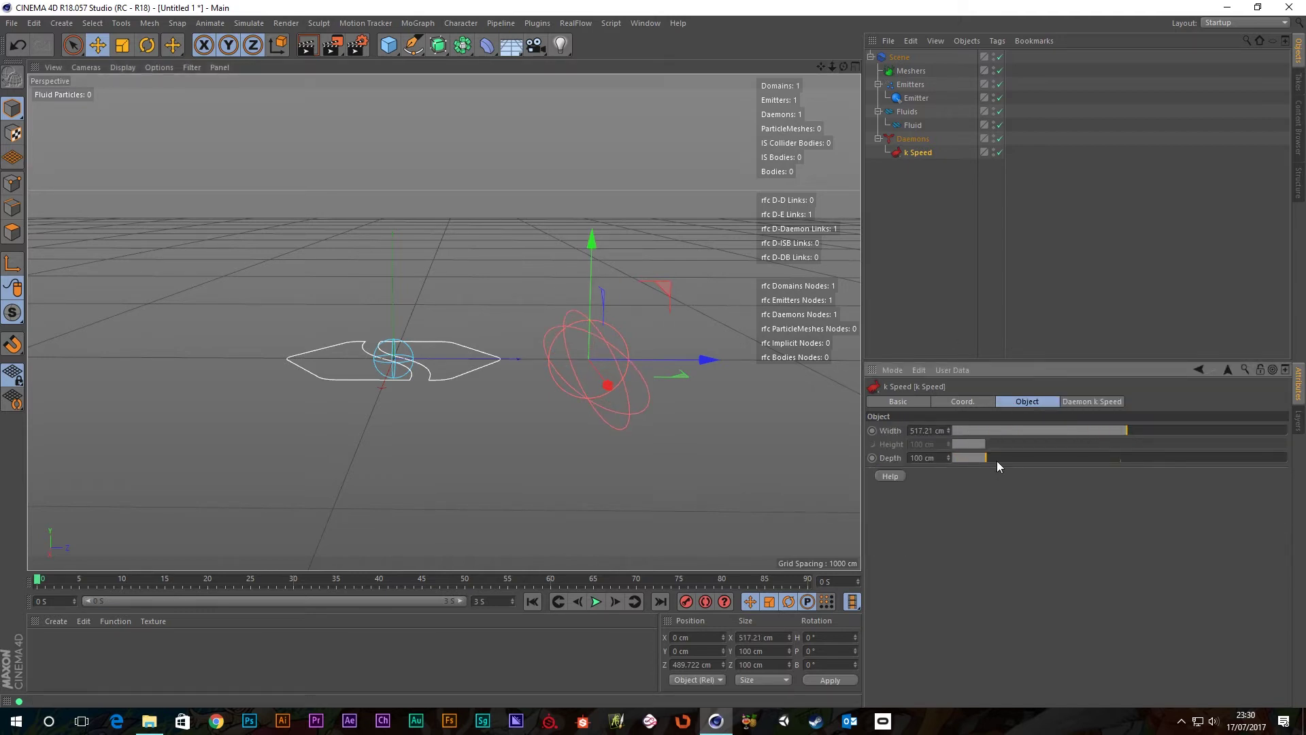
pyautogui.moveTo(997, 461); pyautogui.dragTo(1065, 459)
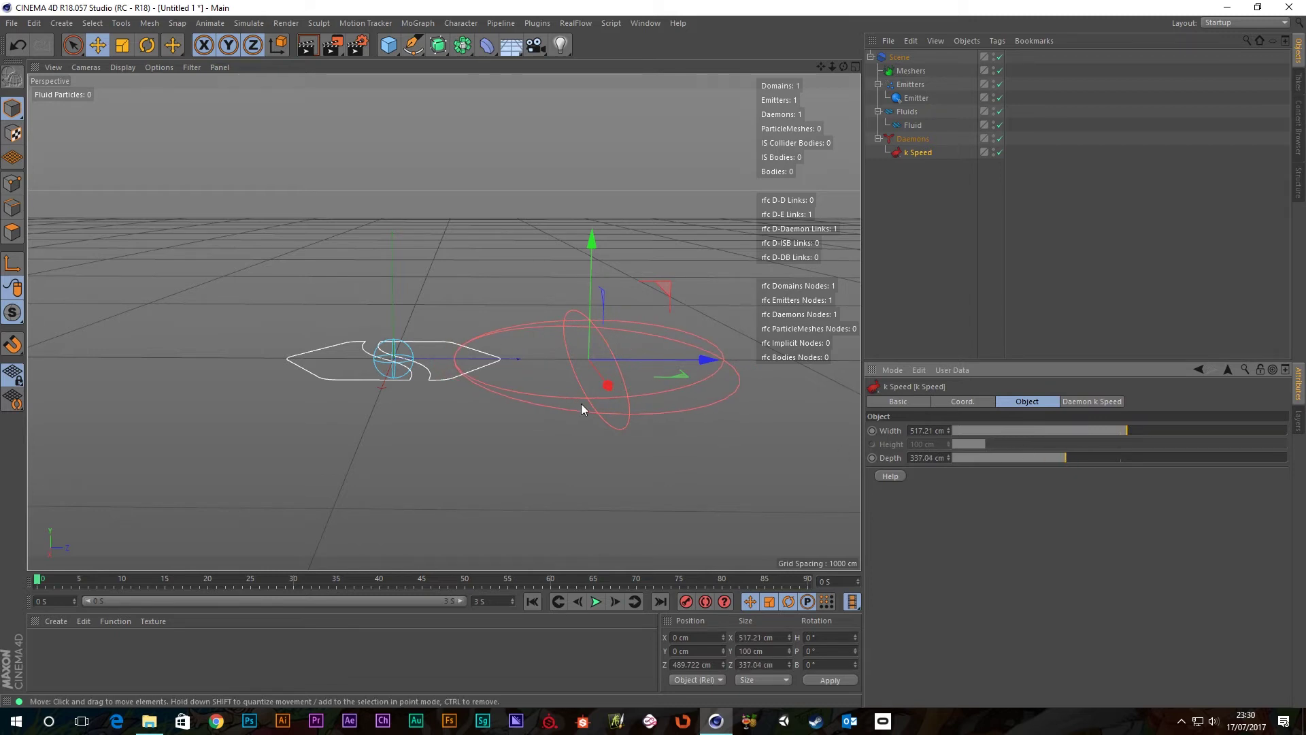
pyautogui.keyDown('alt'); pyautogui.moveTo(581, 403); pyautogui.dragTo(715, 410); pyautogui.keyUp('alt')
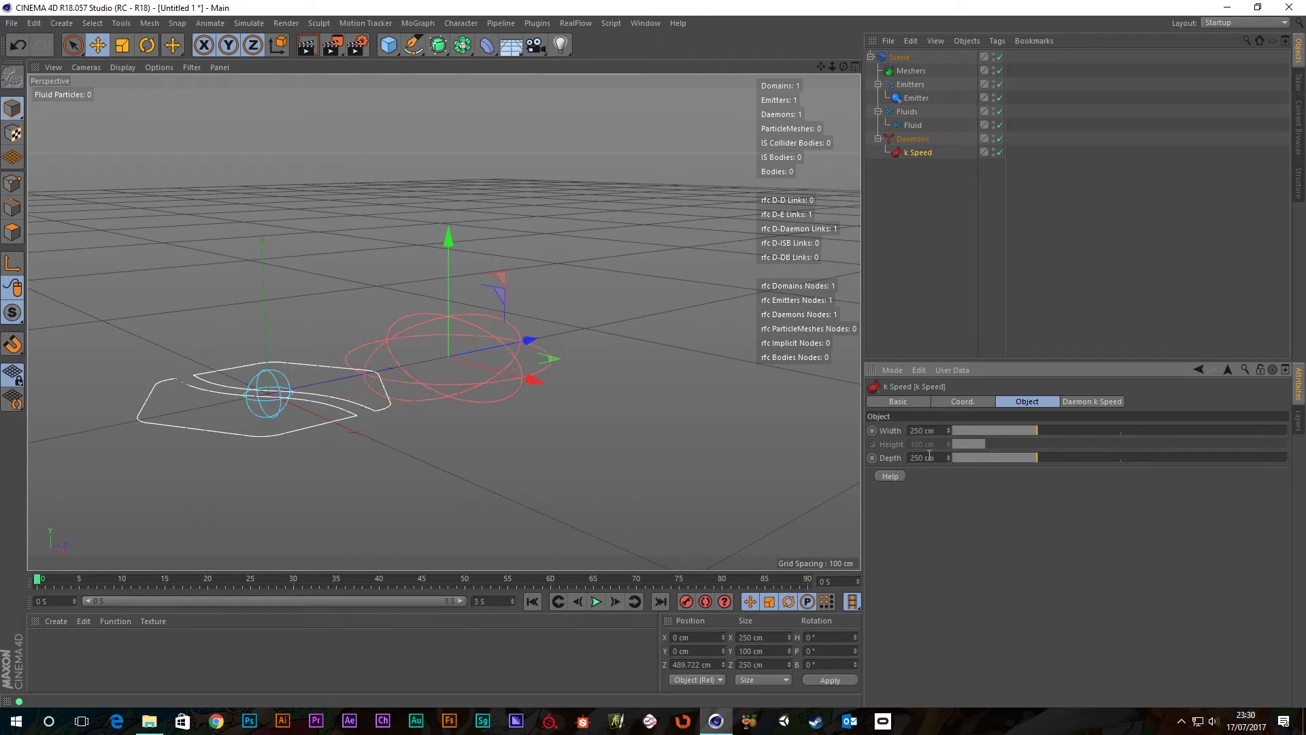
# Step: Lower the daemon's sphere along Y to about −159.644 cm, below the emitter
pyautogui.moveTo(453, 243); pyautogui.dragTo(345, 314)
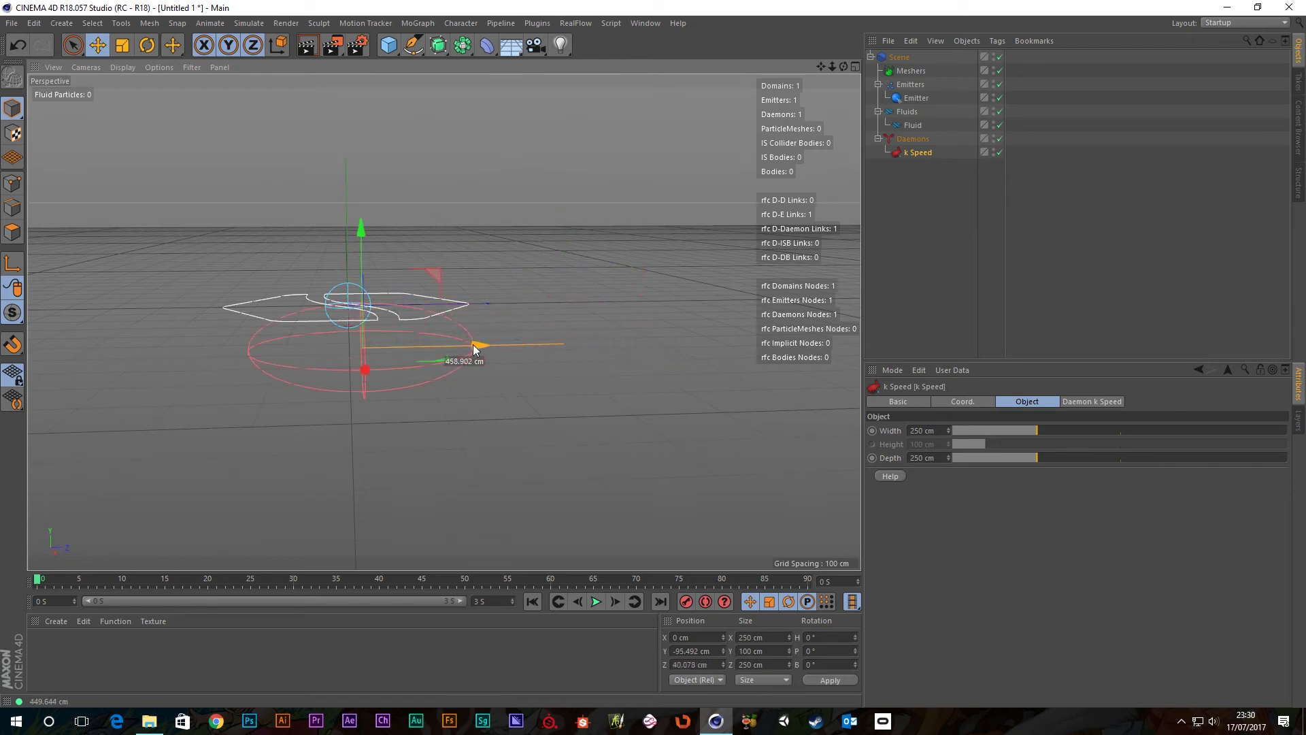
pyautogui.keyDown('alt'); pyautogui.moveTo(346, 273); pyautogui.dragTo(438, 324); pyautogui.keyUp('alt')
pyautogui.moveTo(367, 235); pyautogui.dragTo(410, 380)
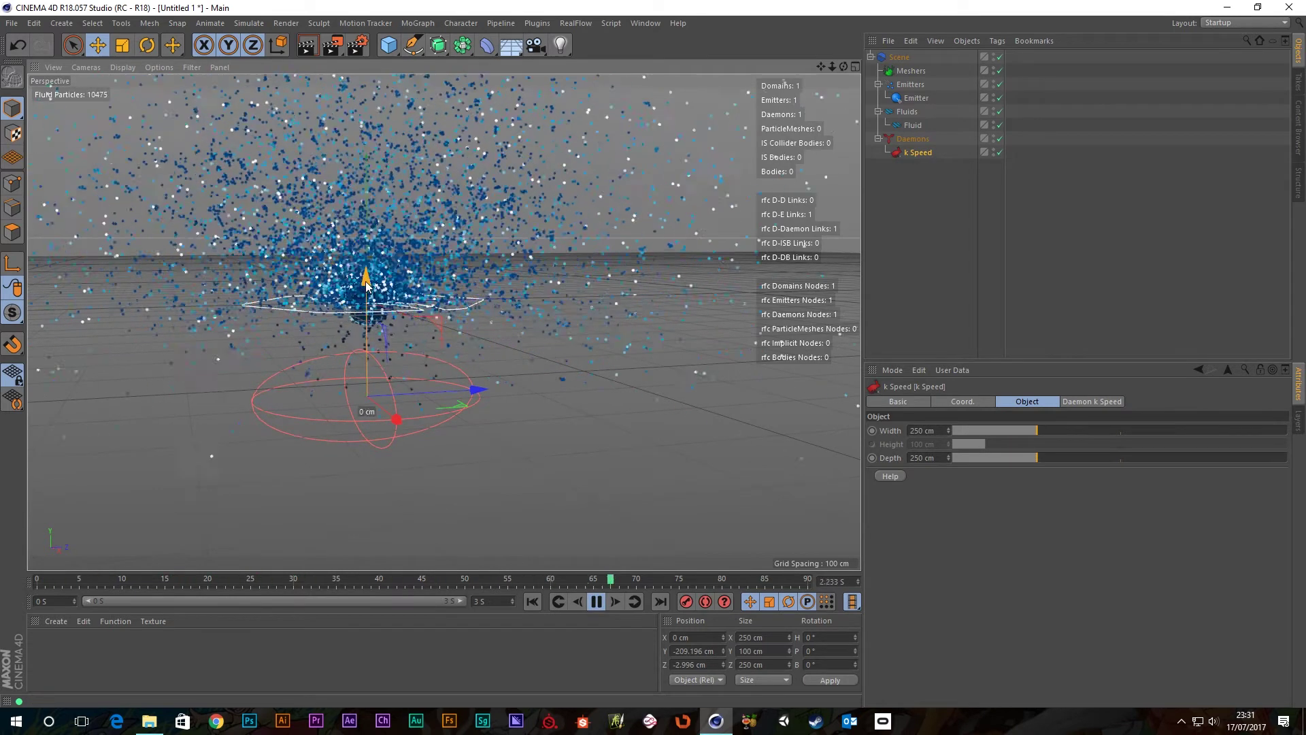
pyautogui.moveTo(367, 286); pyautogui.dragTo(364, 250)
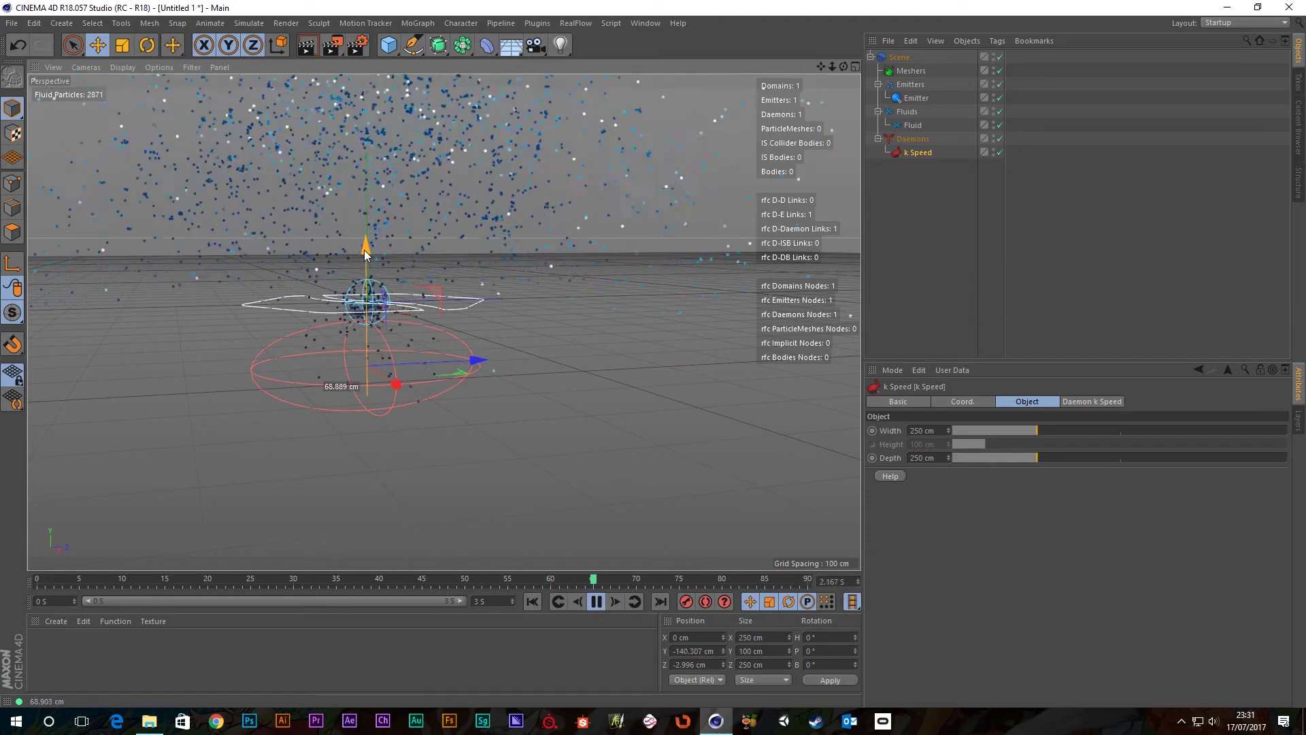
pyautogui.moveTo(350, 329)
pyautogui.keyDown('alt'); pyautogui.mouseDown()
pyautogui.moveTo(472, 308)
pyautogui.moveTo(475, 329)
pyautogui.moveTo(320, 313)
pyautogui.moveTo(338, 268)
pyautogui.moveTo(367, 255)
pyautogui.mouseUp(); pyautogui.keyUp('alt')
pyautogui.keyDown('alt'); pyautogui.moveTo(492, 360); pyautogui.dragTo(577, 382); pyautogui.keyUp('alt')
pyautogui.scroll(-4, 577, 381)
pyautogui.scroll(2, 436, 280)
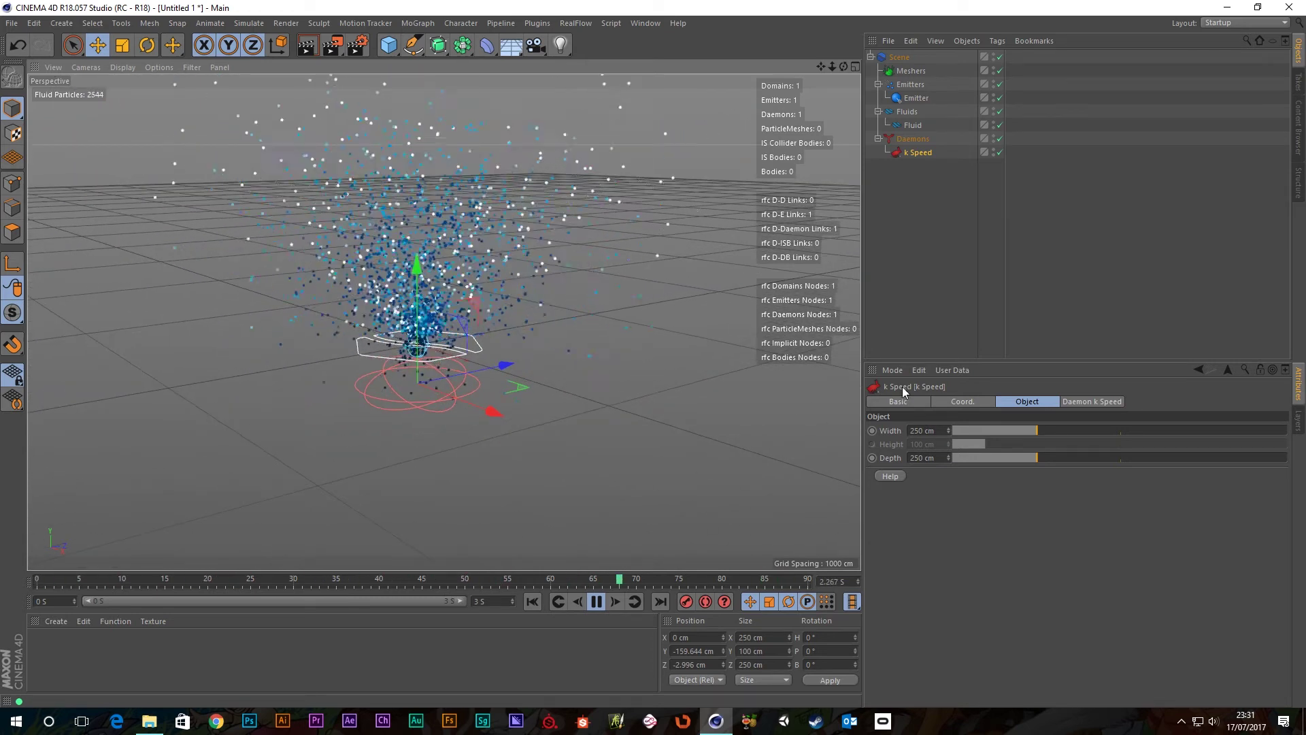
# Step: Set the k Speed daemon's Max Speed to 0 cm
pyautogui.click(1087, 401)
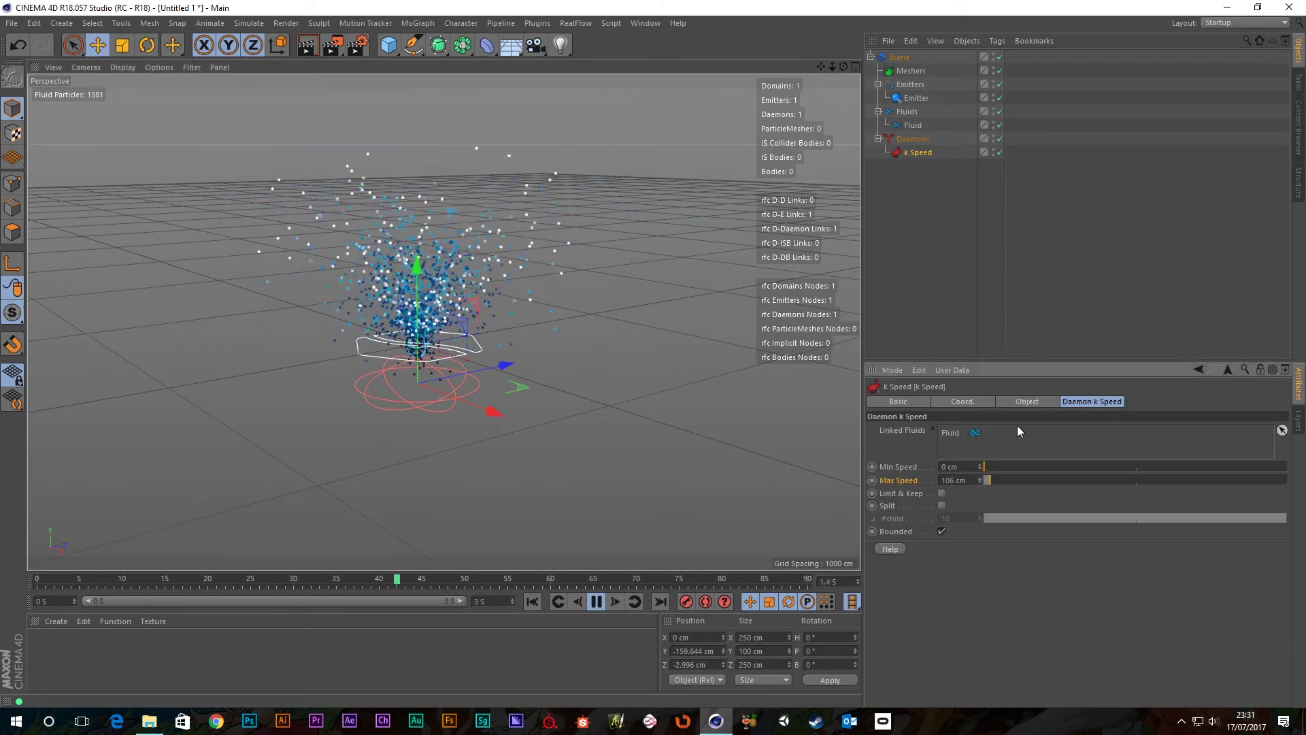
pyautogui.moveTo(987, 483); pyautogui.dragTo(986, 483)
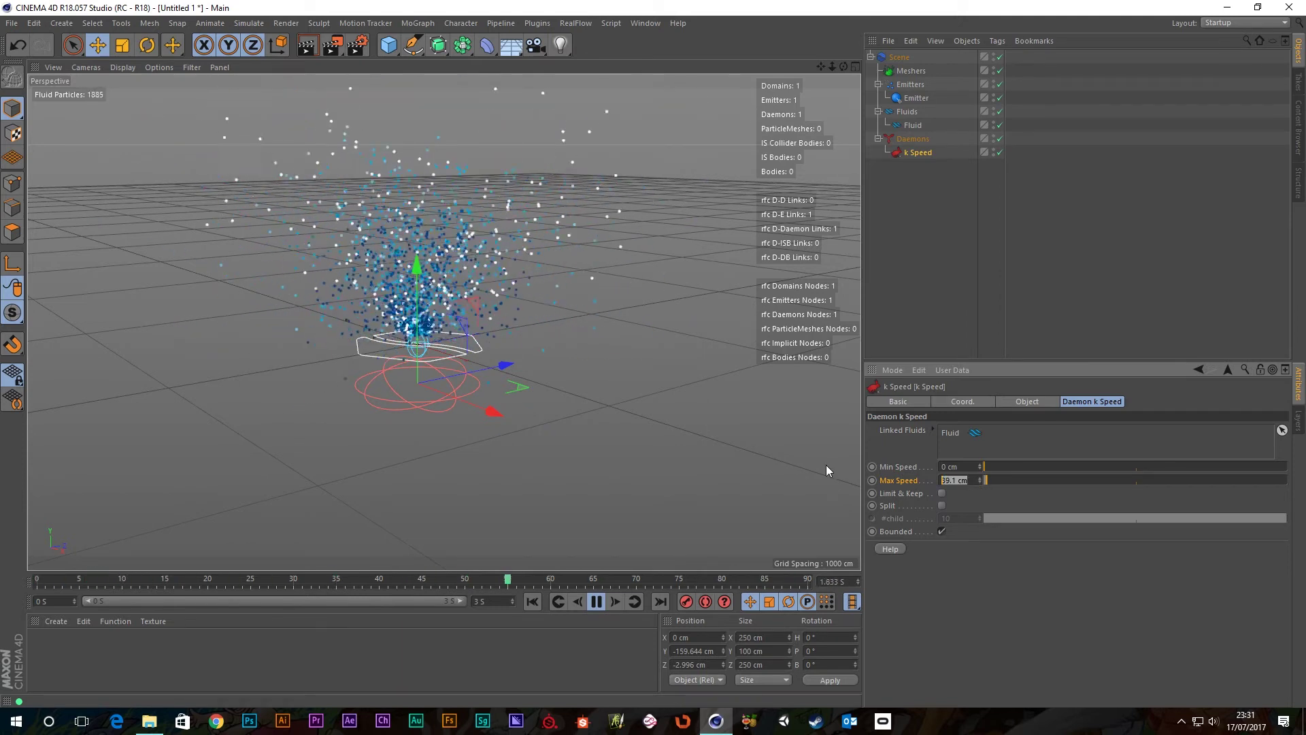
pyautogui.write('0')
pyautogui.press('Return')
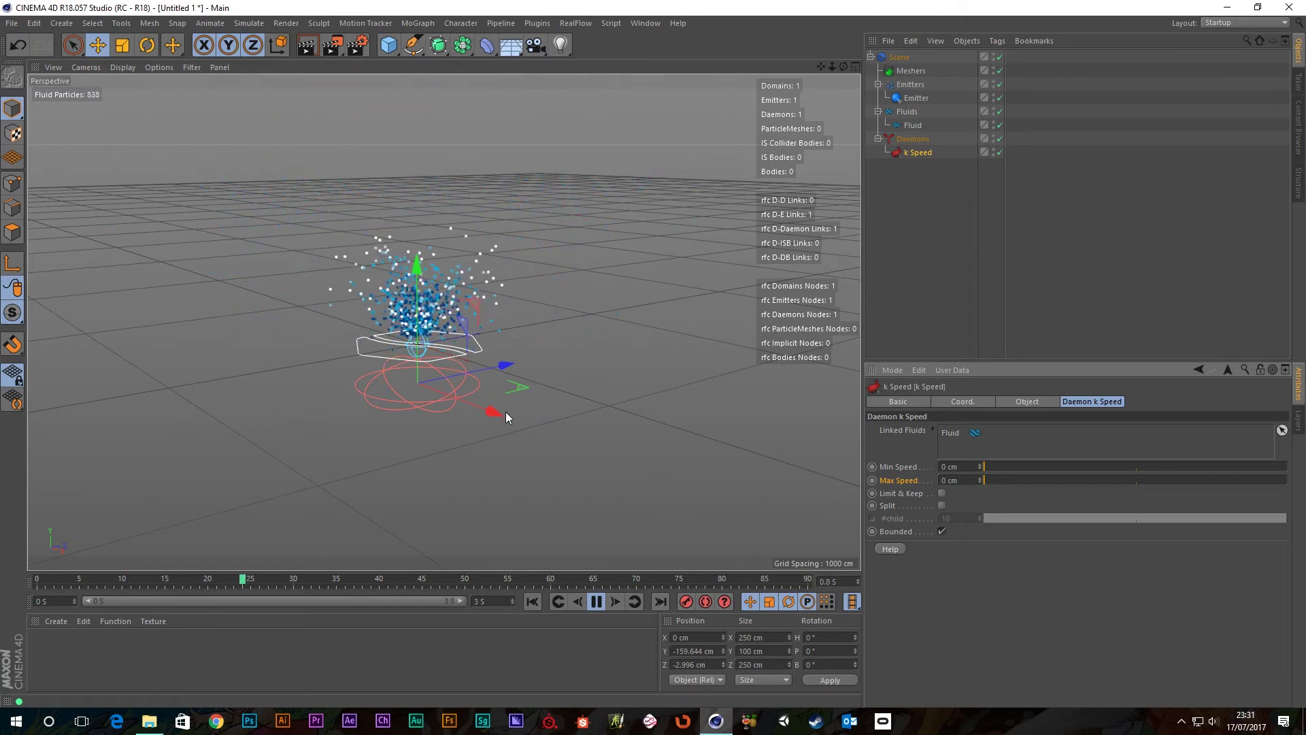
# Step: Move the daemon to Y −9.542 cm and Z 461.345 cm, beside the emitter
pyautogui.moveTo(439, 358)
pyautogui.keyDown('alt'); pyautogui.mouseDown()
pyautogui.moveTo(344, 334)
pyautogui.moveTo(428, 358)
pyautogui.moveTo(416, 345)
pyautogui.mouseUp(); pyautogui.keyUp('alt')
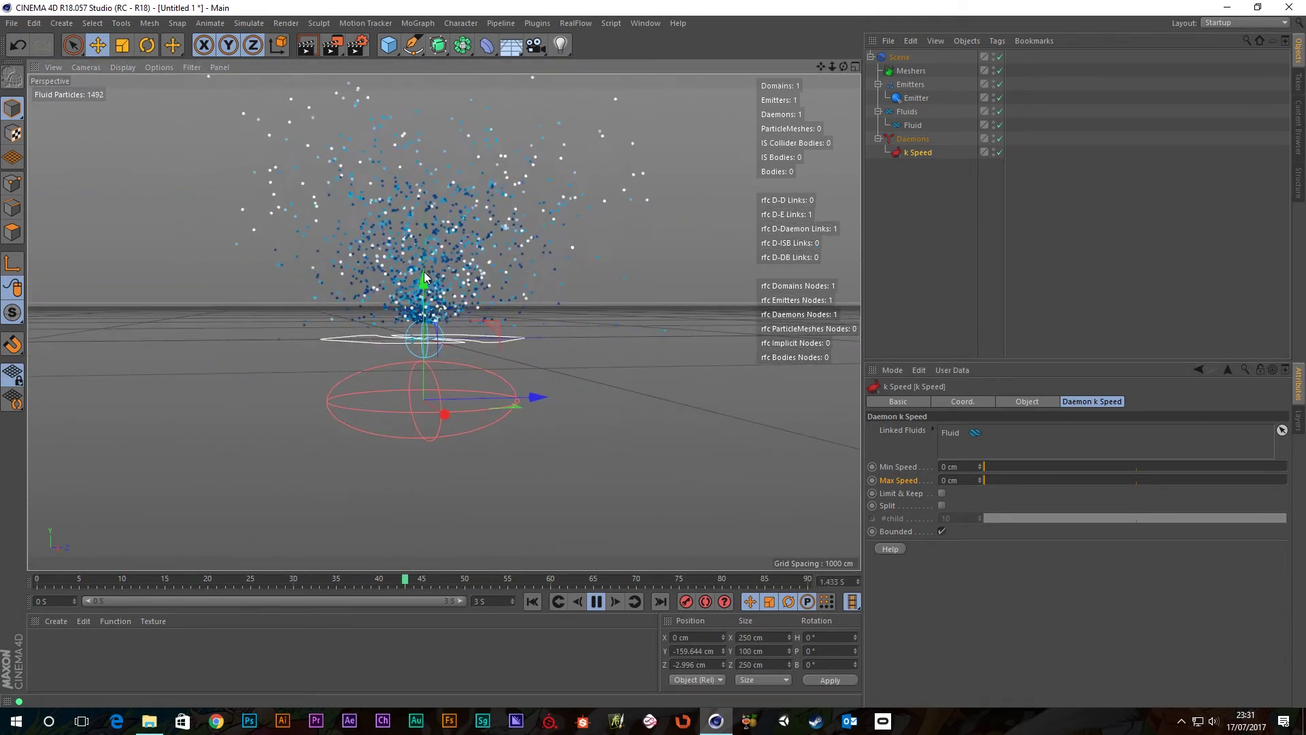
pyautogui.moveTo(418, 279); pyautogui.dragTo(404, 223)
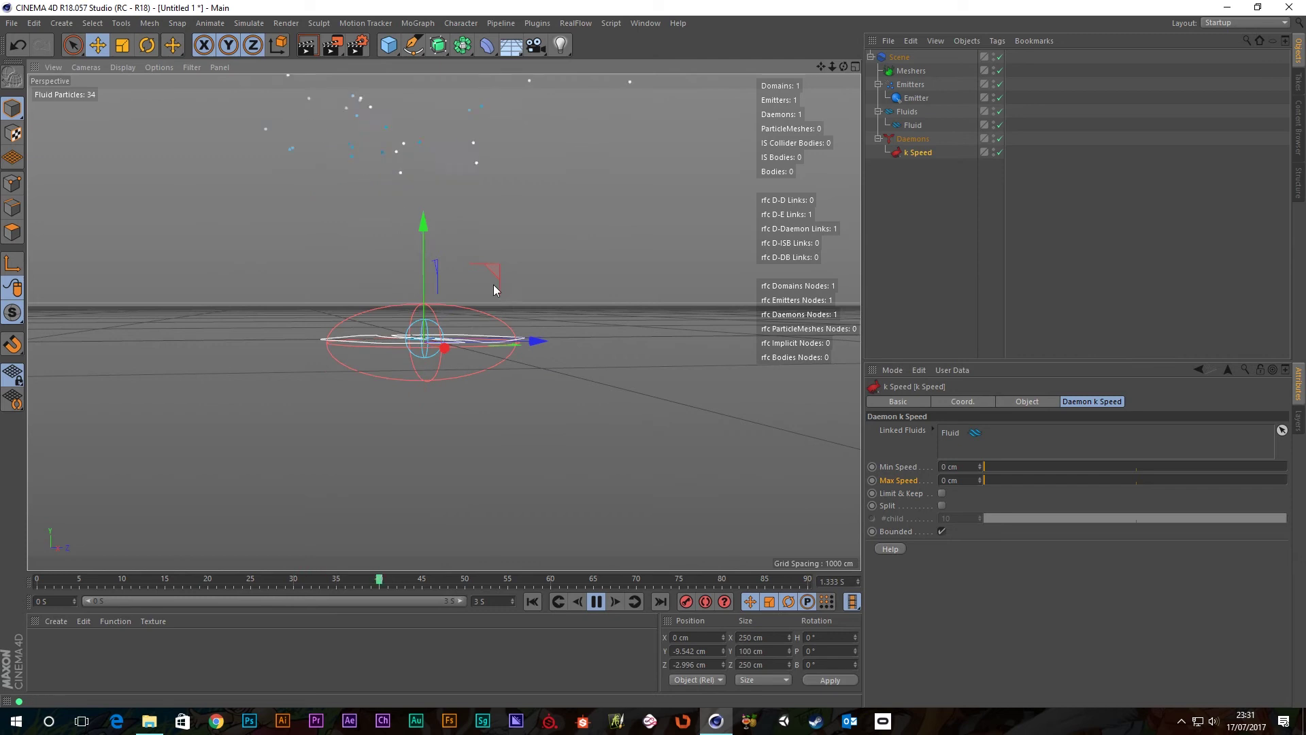
pyautogui.moveTo(674, 355); pyautogui.dragTo(612, 360)
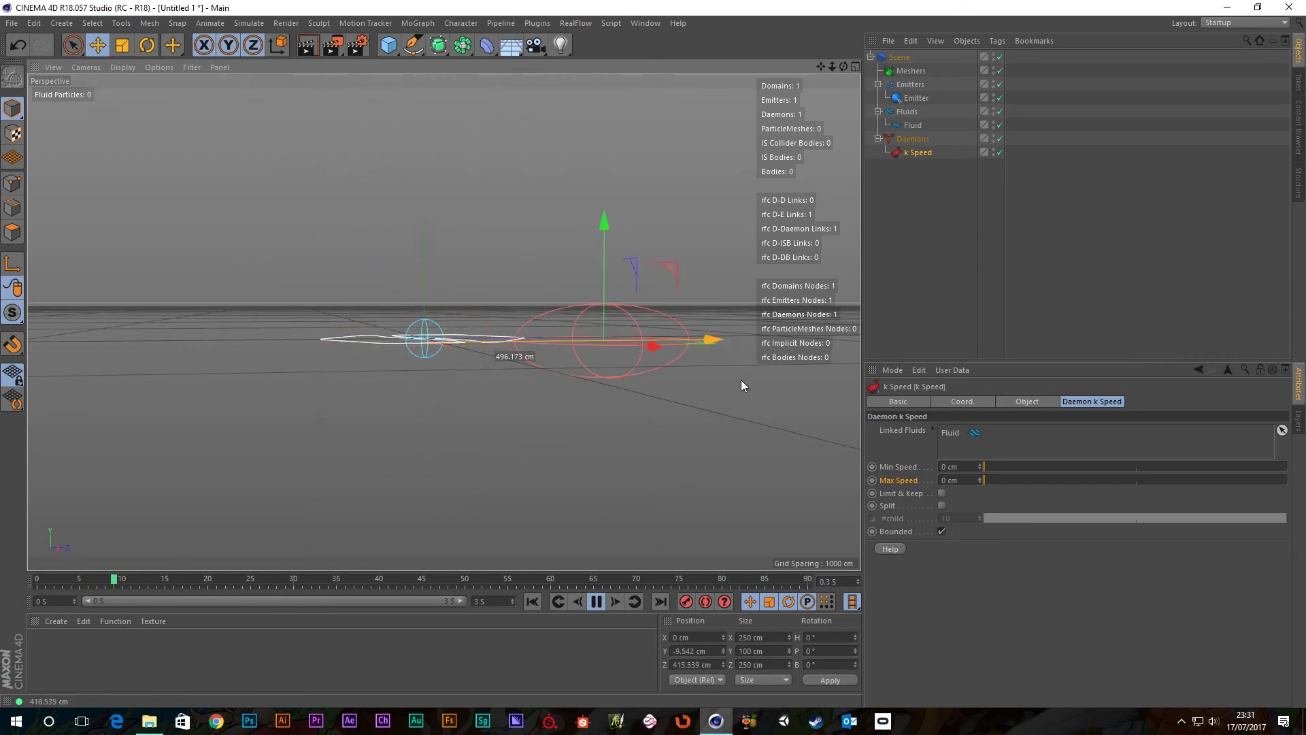
pyautogui.moveTo(742, 383); pyautogui.dragTo(700, 330)
pyautogui.keyDown('alt'); pyautogui.moveTo(487, 418); pyautogui.dragTo(509, 388); pyautogui.keyUp('alt')
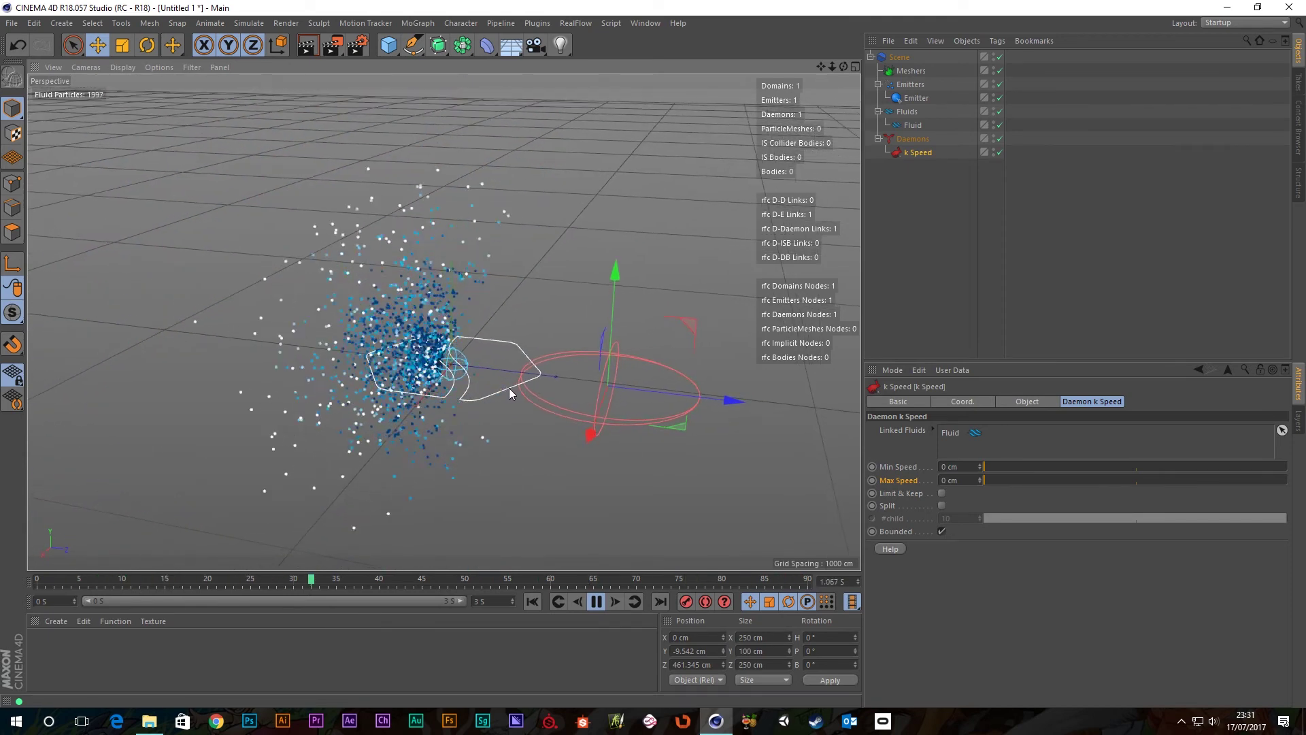